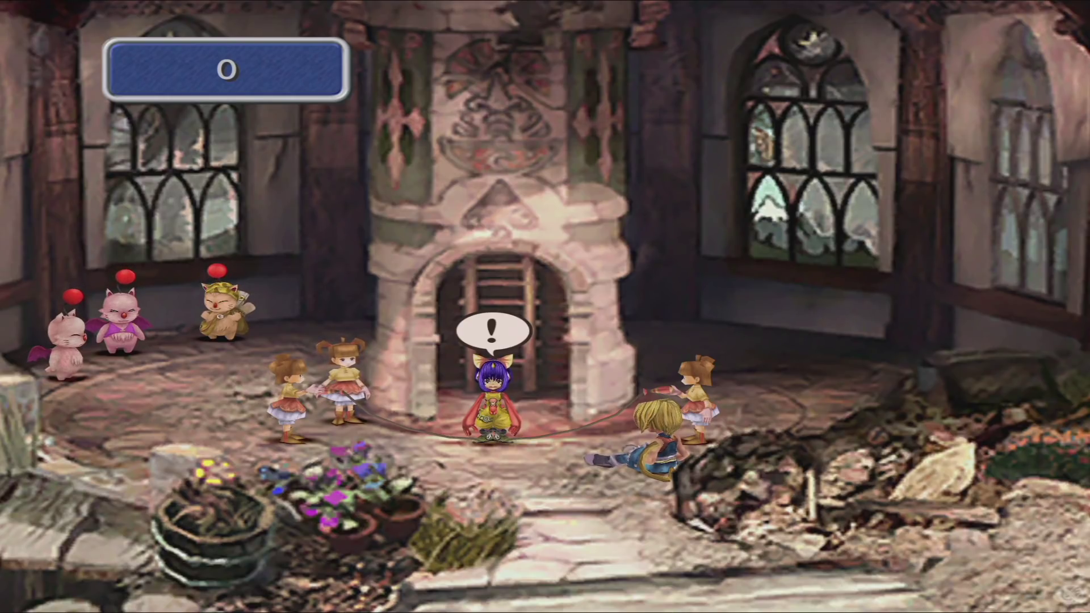
Make Eiko jump the rope once at the '!' prompt, bringing the counter to 1
{"action": "key", "text": "Return"}
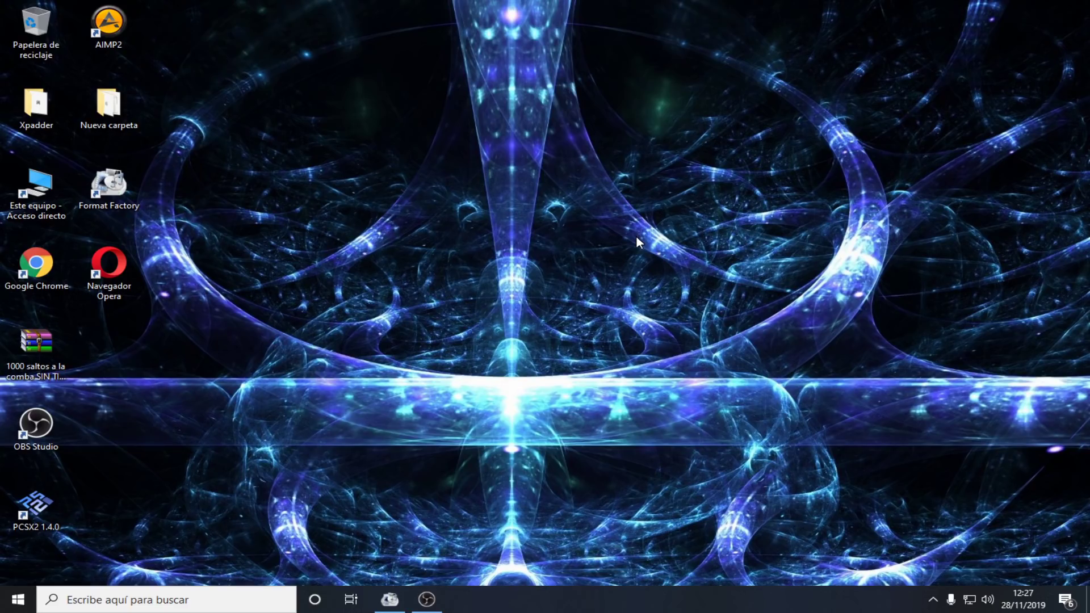
{"action": "double_click", "coordinate": [56, 358]}
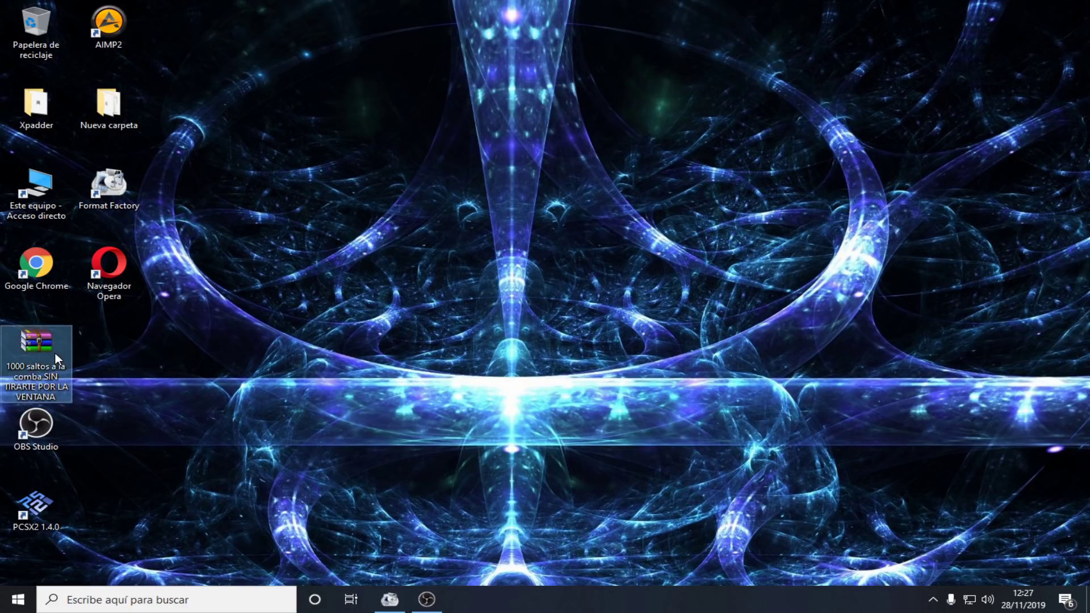
{"action": "left_click_drag", "start_coordinate": [426, 272], "coordinate": [365, 177]}
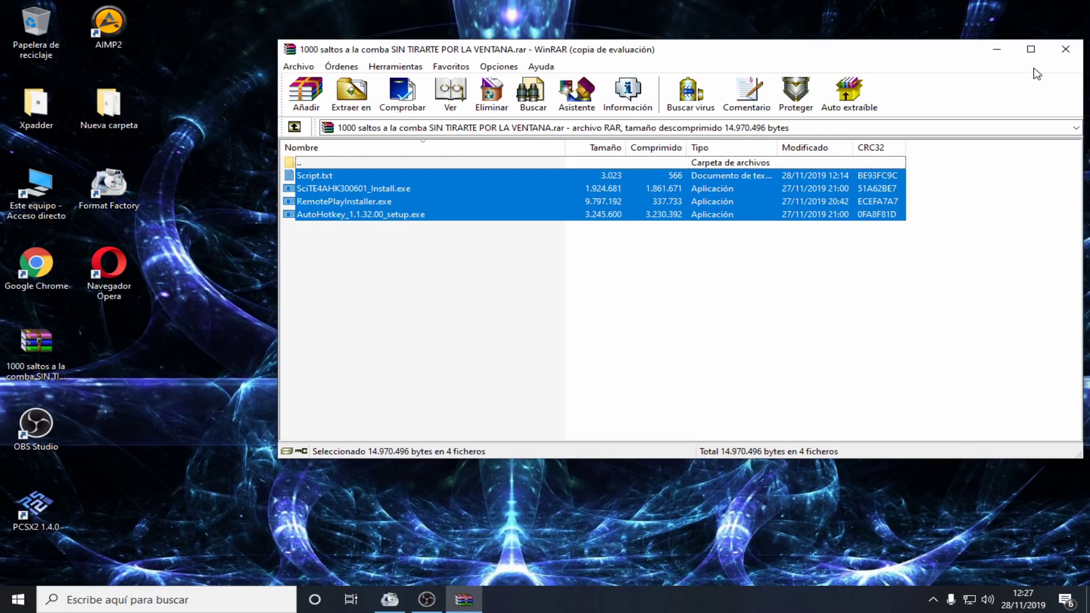
{"action": "left_click", "coordinate": [1065, 50]}
{"action": "left_click", "coordinate": [362, 290]}
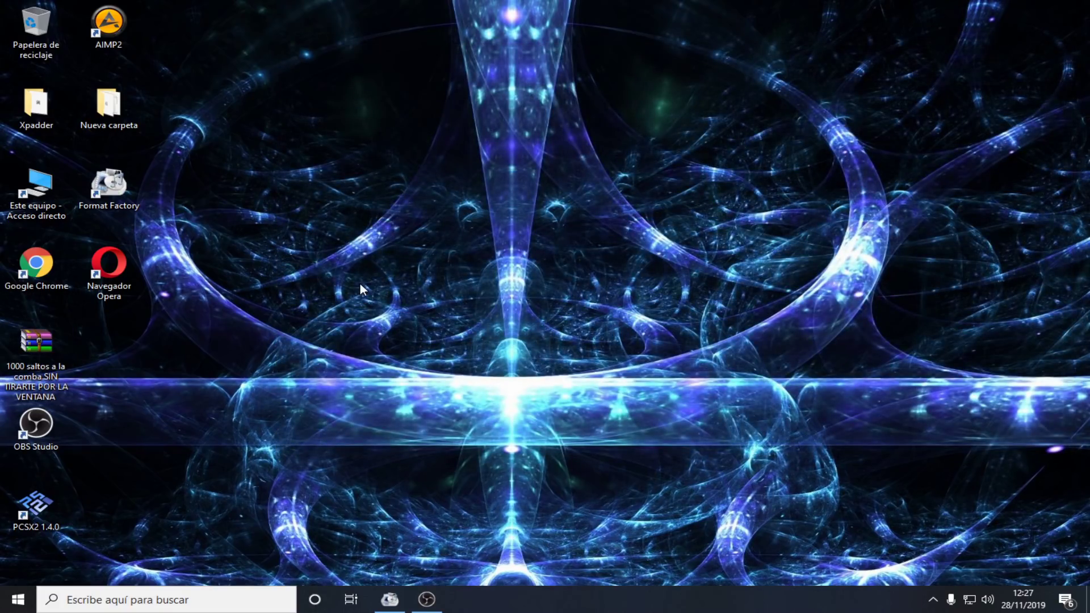
Launch Opera, close the old MEGA tabs, and maximize the browser window
{"action": "double_click", "coordinate": [114, 275]}
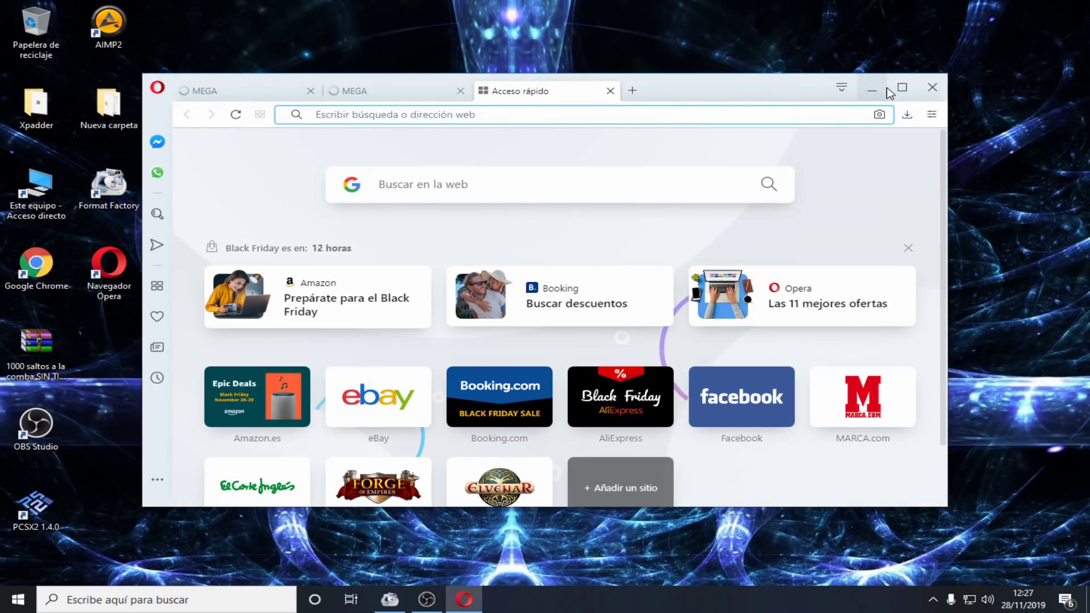
{"action": "left_click", "coordinate": [467, 91]}
{"action": "left_click", "coordinate": [460, 91]}
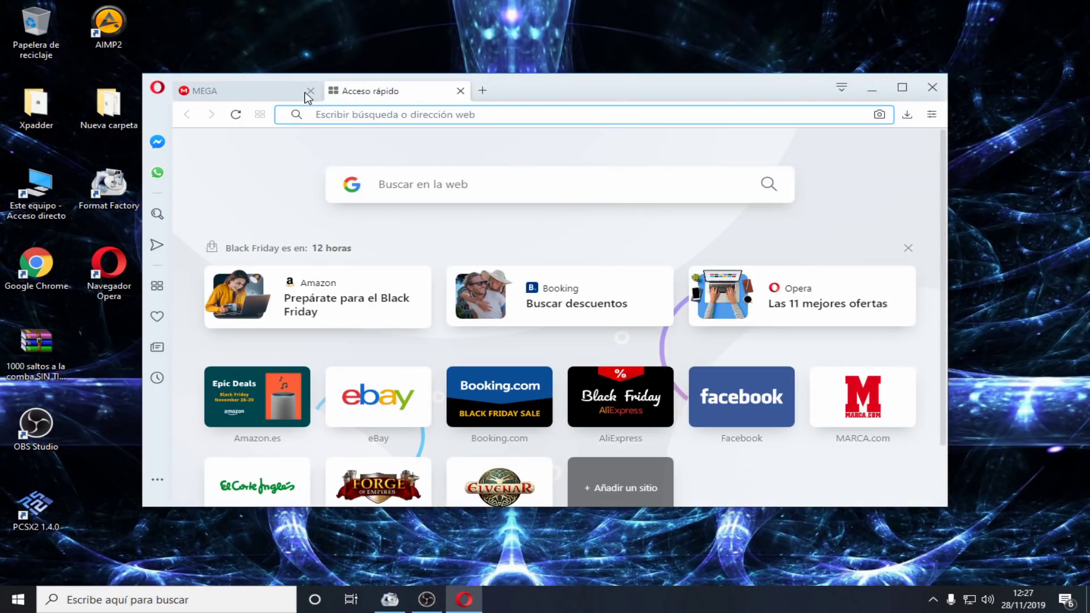
{"action": "left_click", "coordinate": [310, 91]}
{"action": "left_click", "coordinate": [902, 86]}
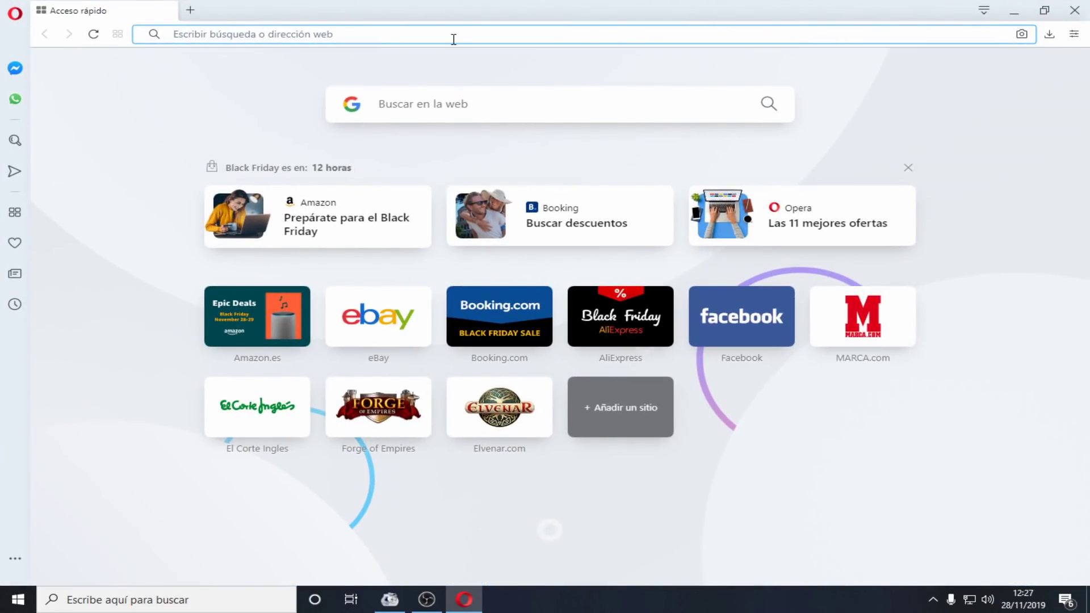
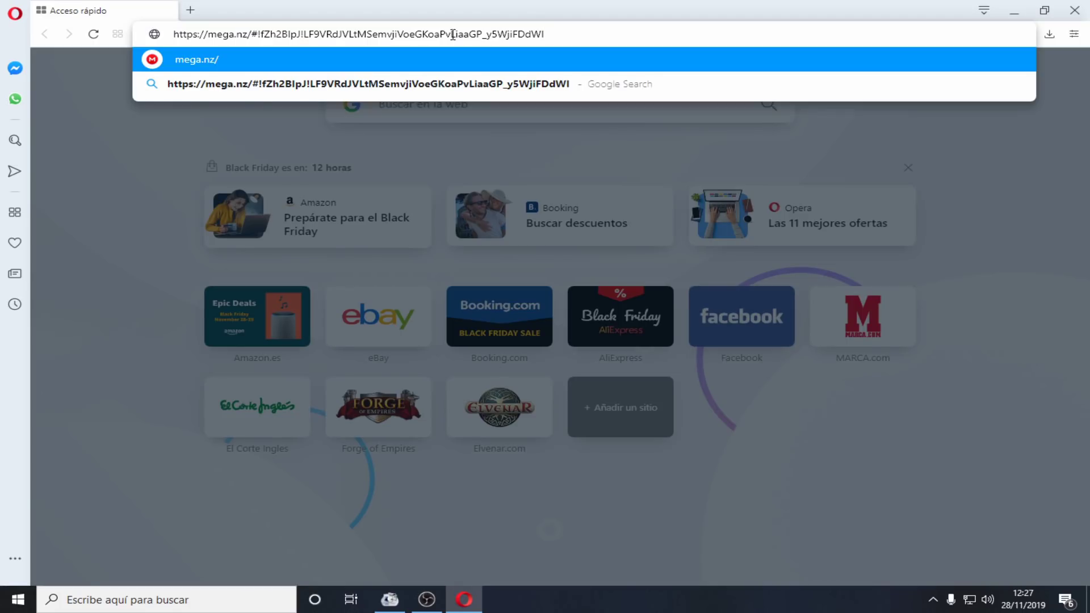
Paste the MEGA link and download the 5.2 MB '1000 saltos a la comba' archive
{"action": "key", "text": "Return"}
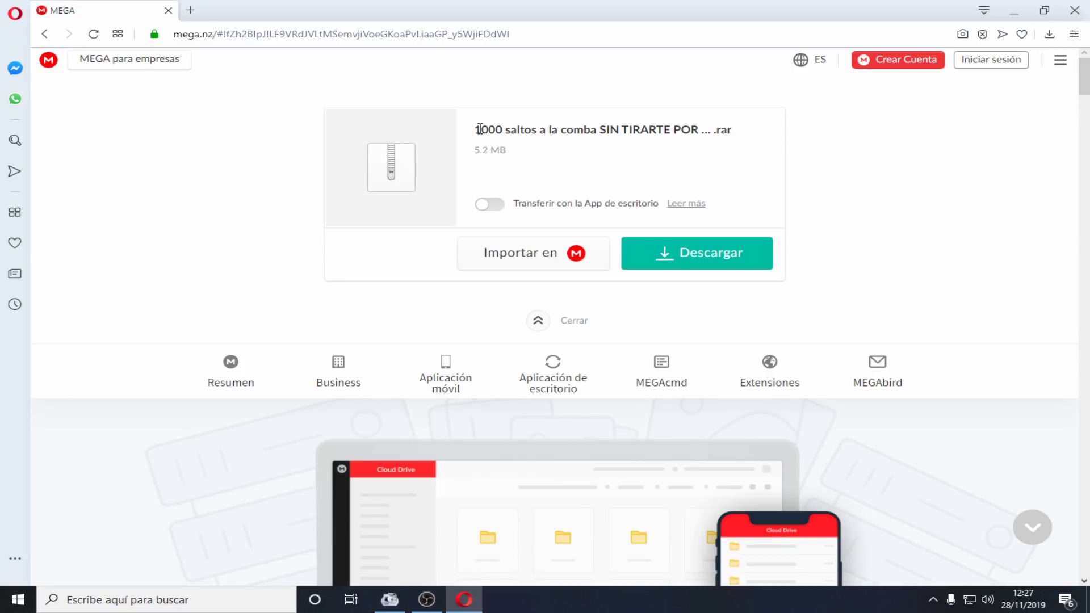
{"action": "left_click", "coordinate": [671, 262]}
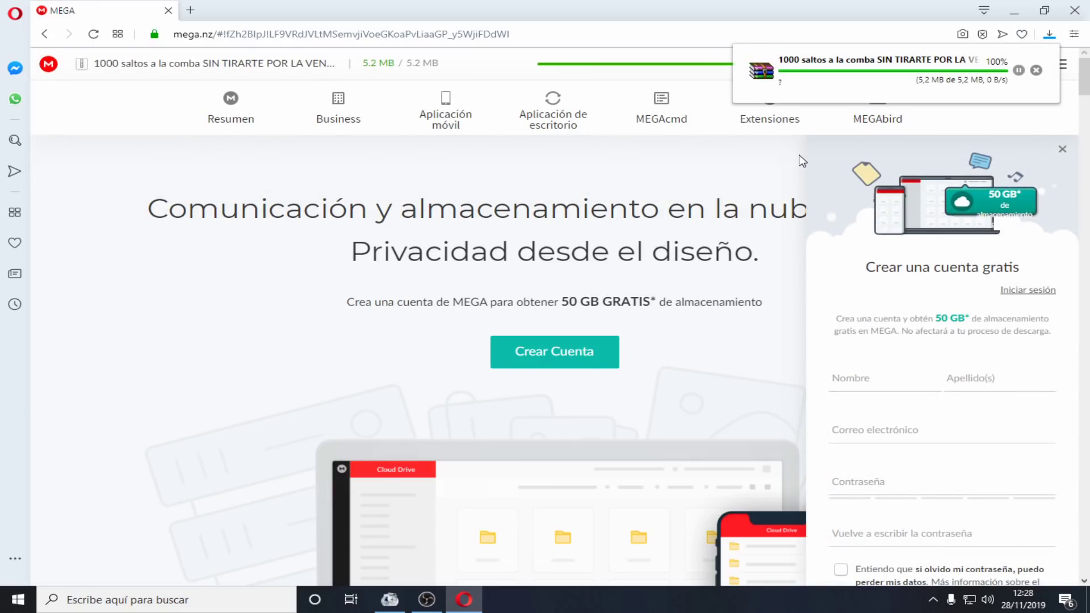
{"action": "left_click", "coordinate": [1015, 11]}
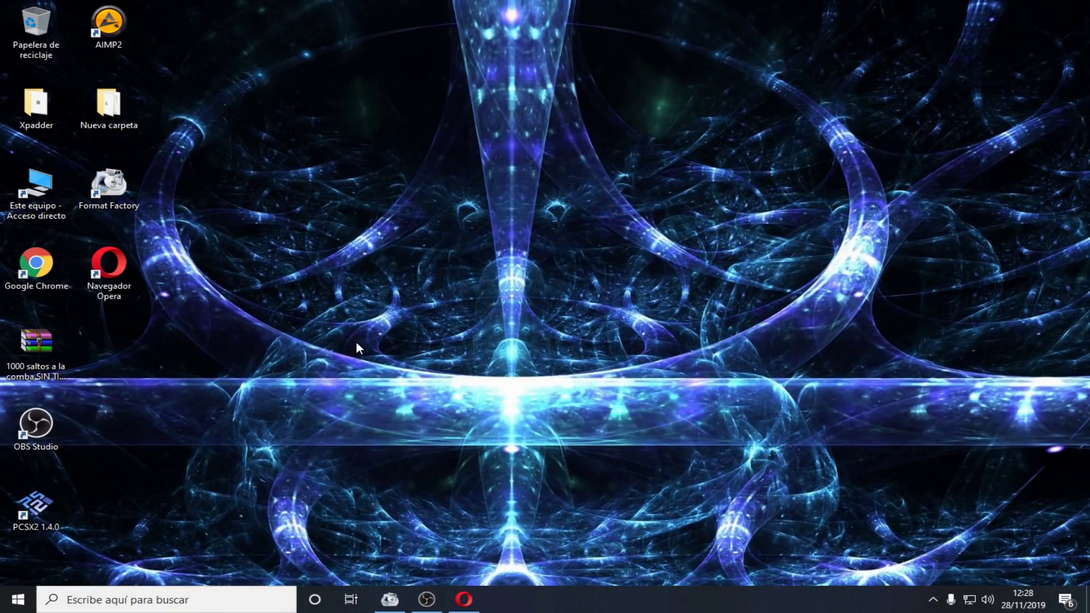
Open the downloaded RAR, select its four files, close WinRAR, and open Nueva carpeta
{"action": "double_click", "coordinate": [36, 344]}
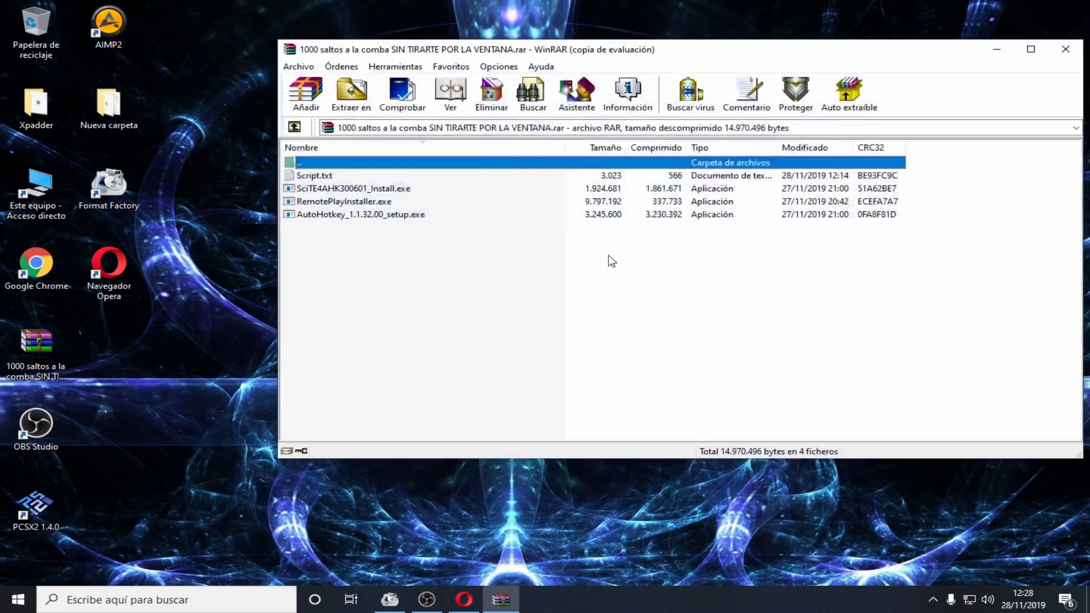
{"action": "left_click_drag", "start_coordinate": [530, 278], "coordinate": [446, 176]}
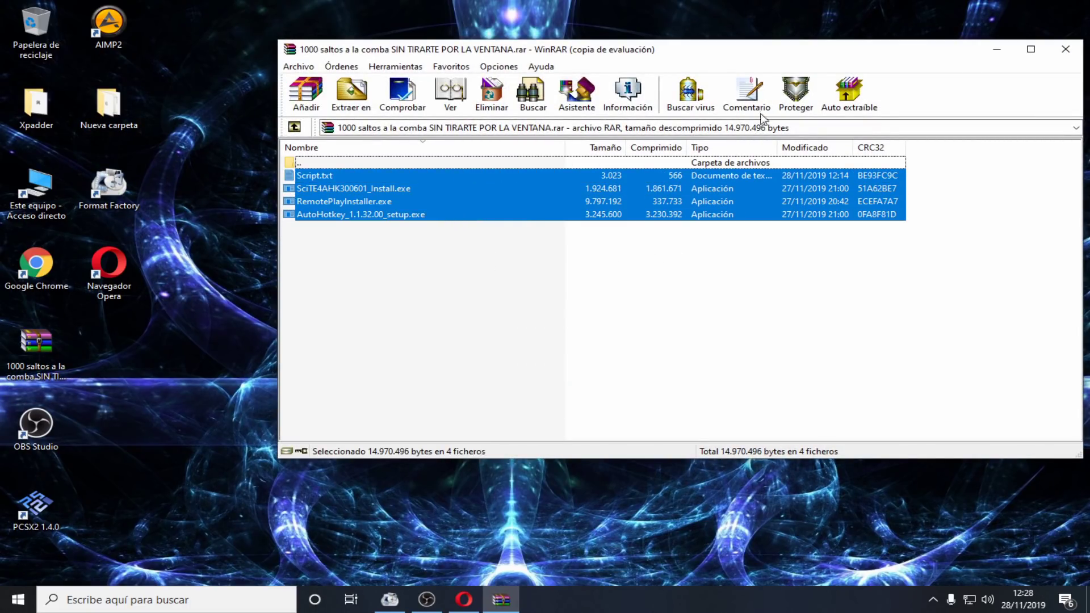
{"action": "left_click", "coordinate": [1065, 49]}
{"action": "double_click", "coordinate": [109, 105]}
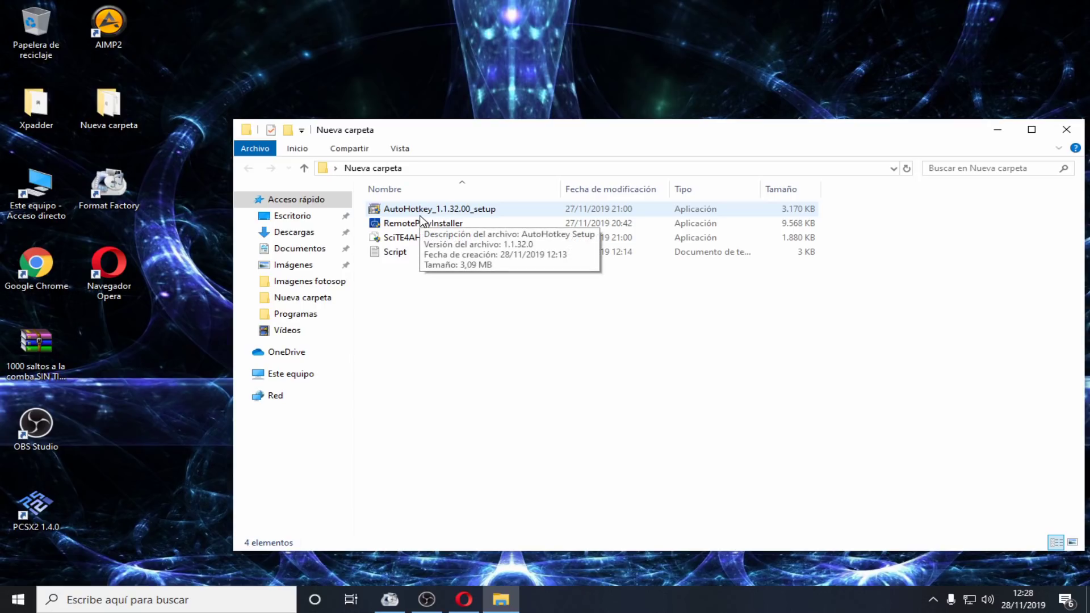
Run RemotePlayInstaller with Español as the setup language
{"action": "mouse_move", "coordinate": [420, 232]}
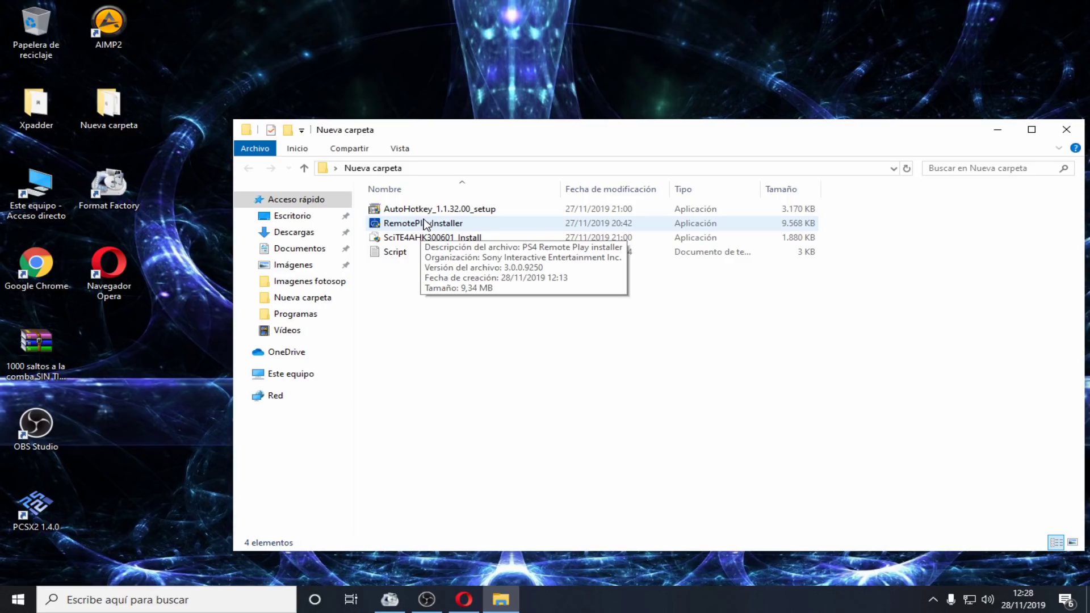
{"action": "double_click", "coordinate": [454, 227]}
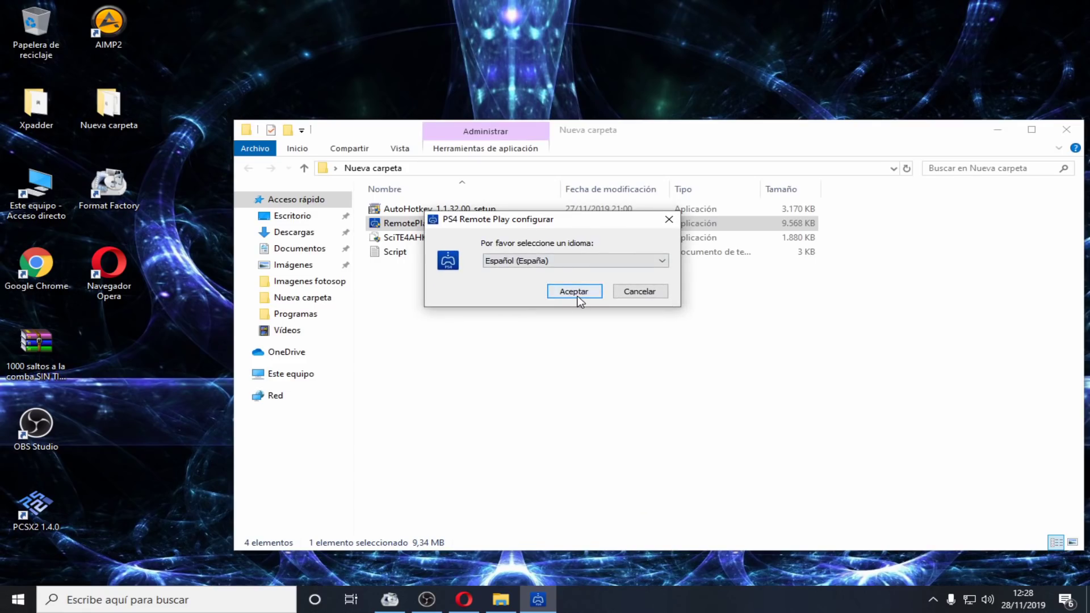
{"action": "left_click", "coordinate": [577, 294]}
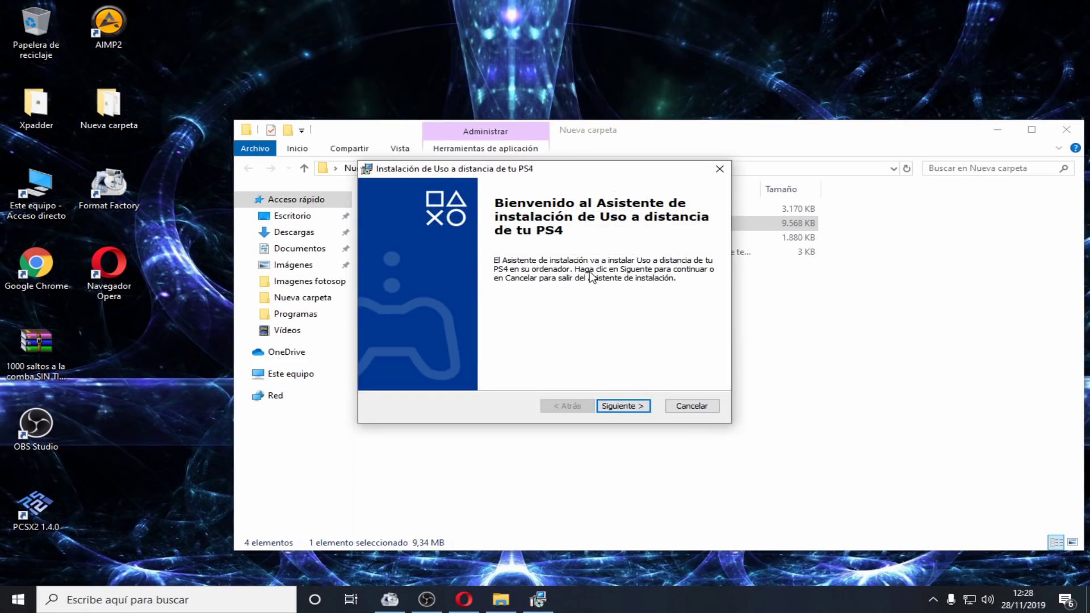
{"action": "left_click_drag", "start_coordinate": [562, 171], "coordinate": [418, 74]}
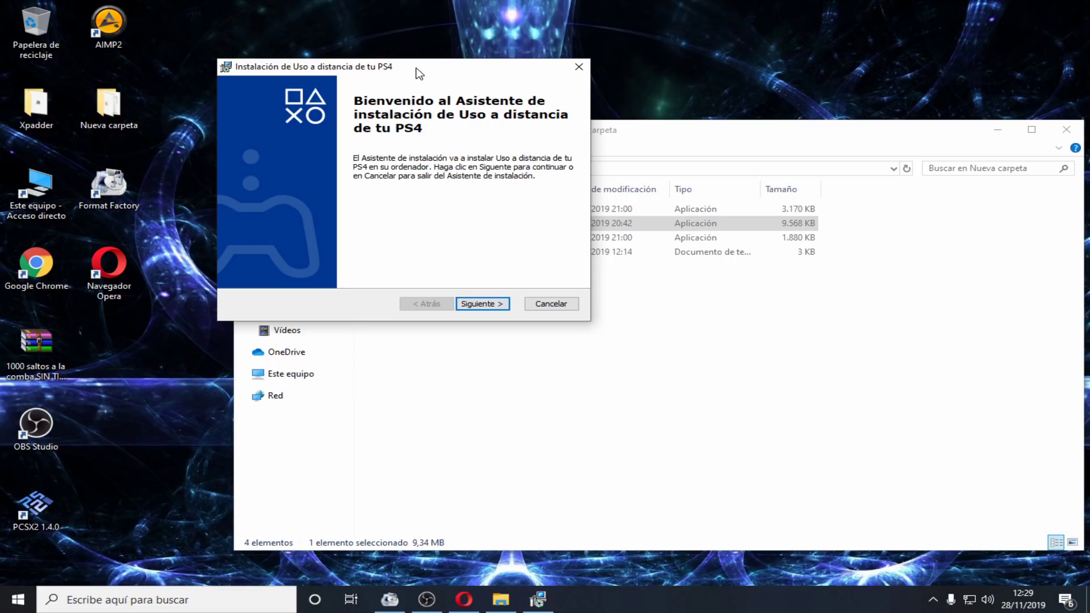
Accept the license, keep the default Sony install folder, install, and finish; select the new shortcut
{"action": "left_click", "coordinate": [480, 305]}
{"action": "left_click", "coordinate": [429, 253]}
{"action": "left_click", "coordinate": [485, 310]}
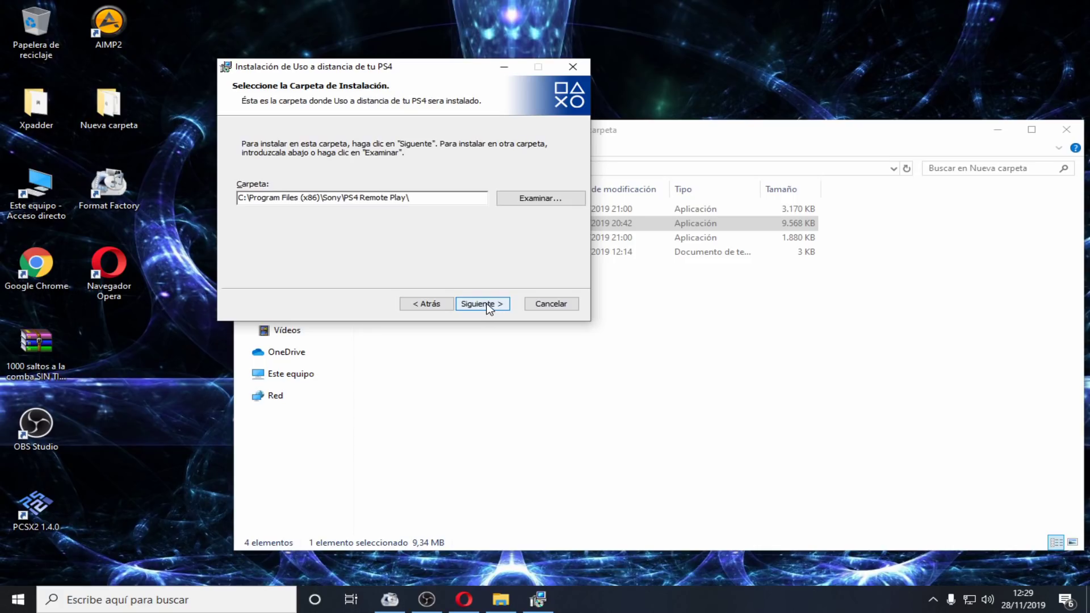
{"action": "left_click", "coordinate": [488, 307]}
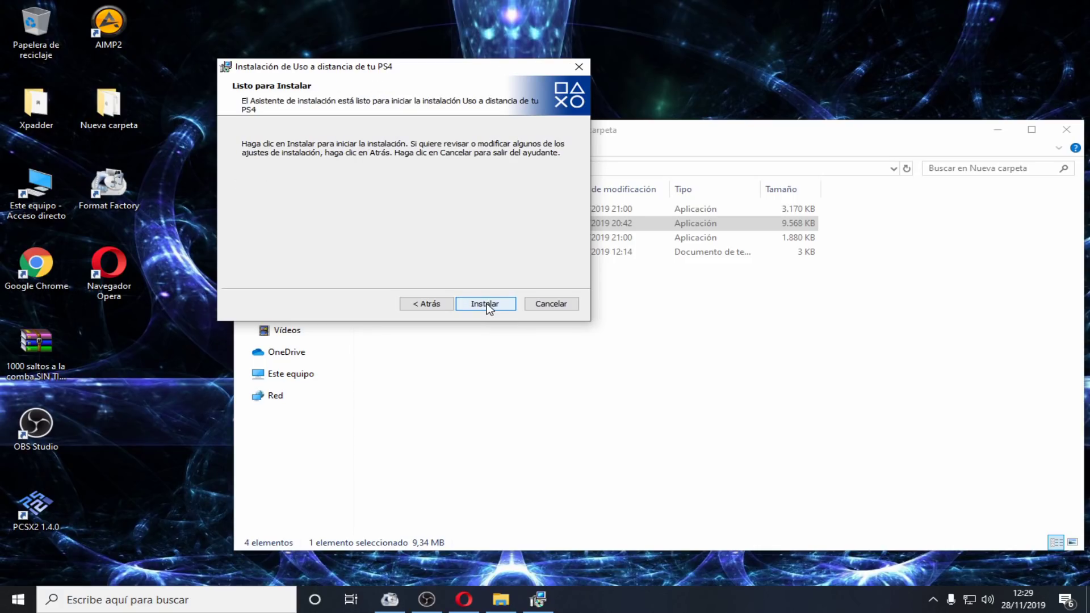
{"action": "left_click", "coordinate": [487, 306]}
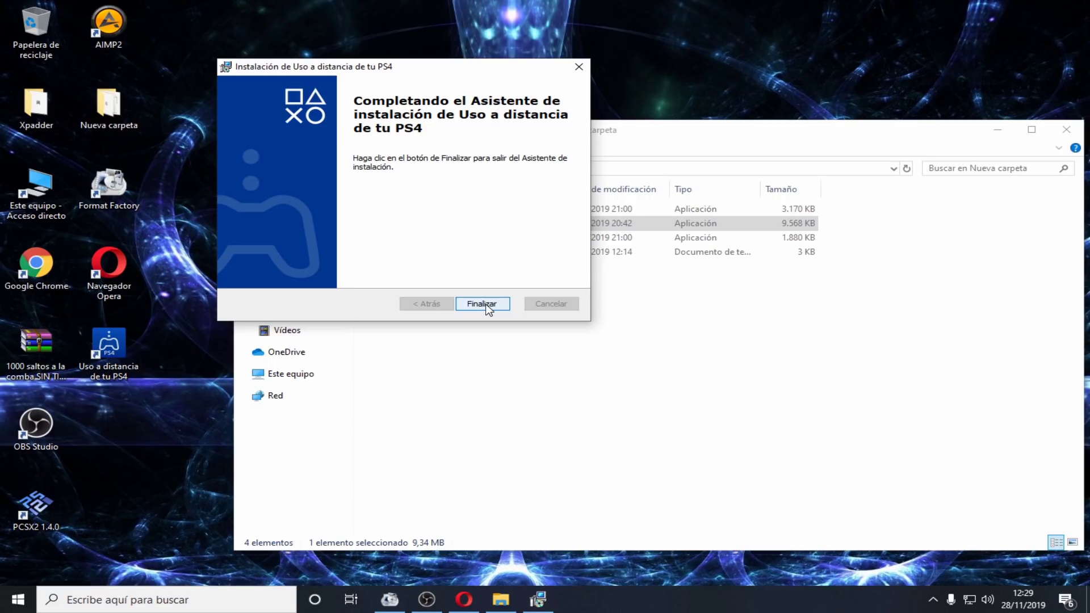
{"action": "left_click", "coordinate": [482, 305]}
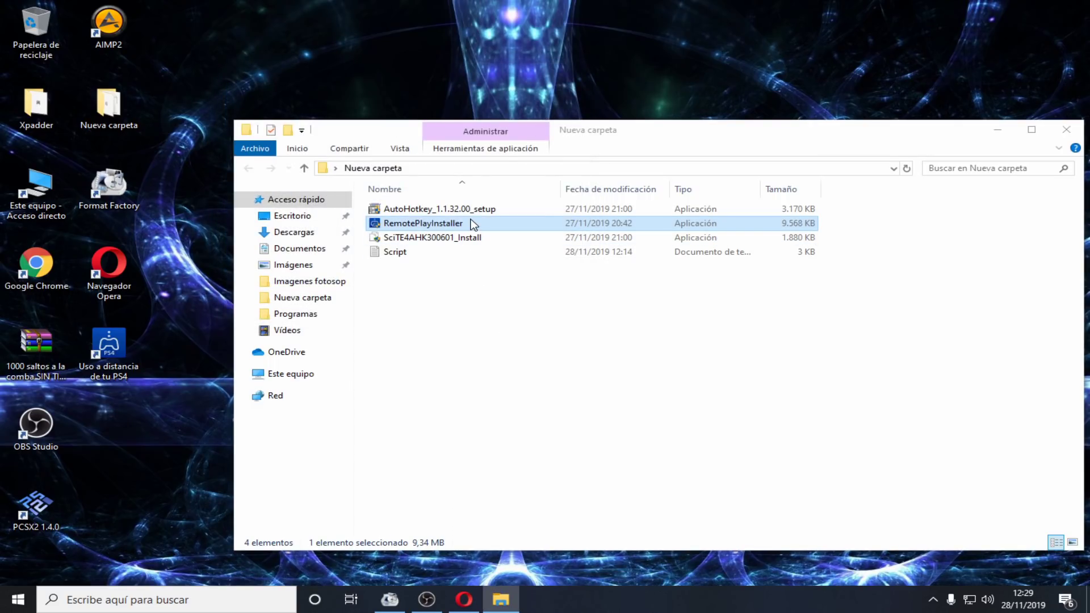
{"action": "left_click", "coordinate": [120, 353]}
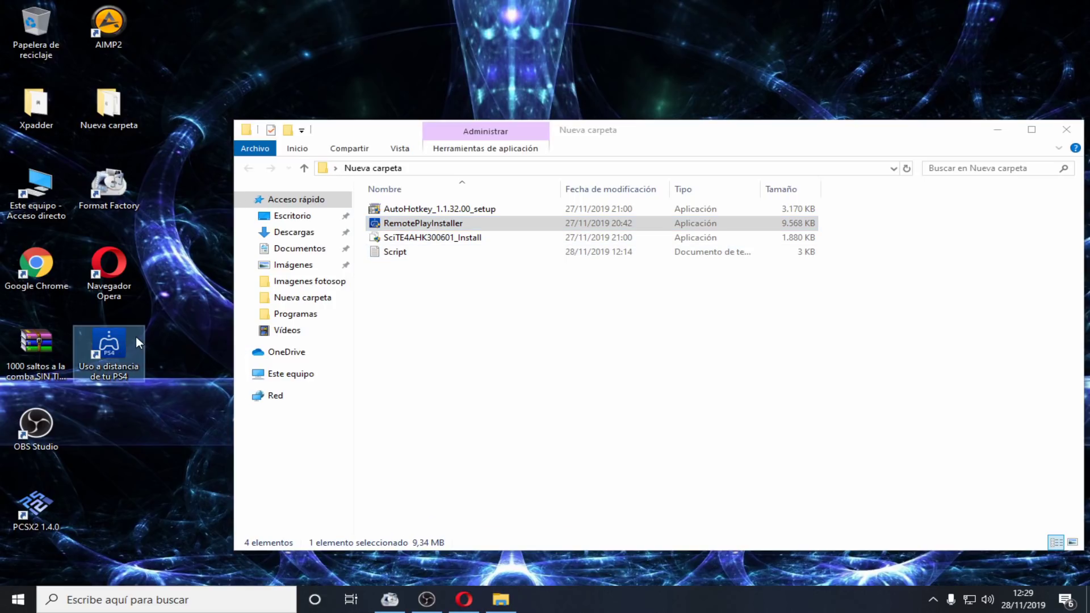
Express-install AutoHotkey 1.1.32.00, exit setup, and launch SciTE4AHK300601_Install
{"action": "left_click", "coordinate": [613, 348]}
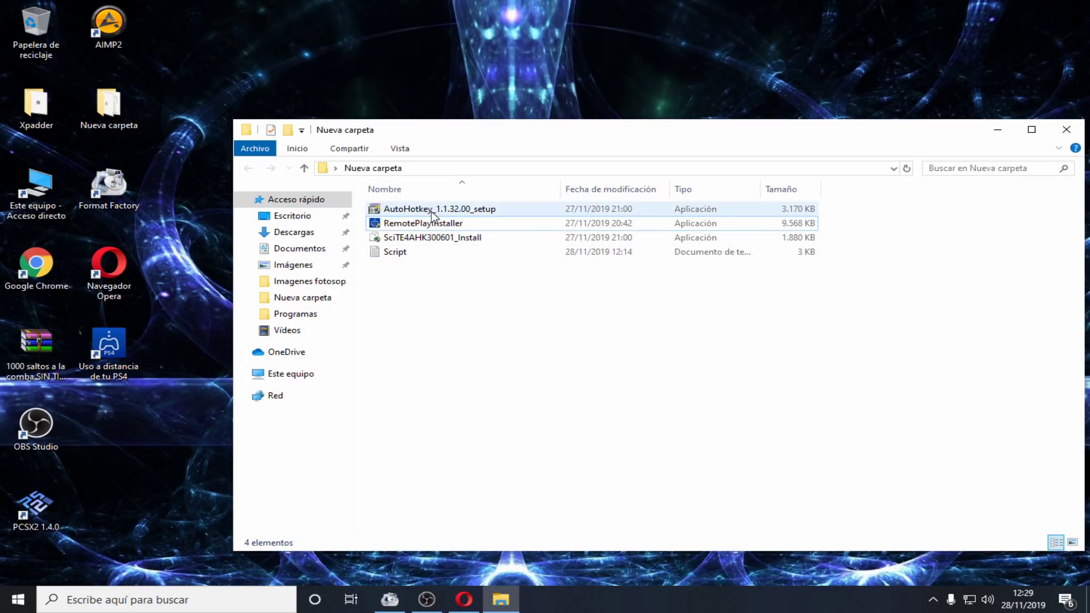
{"action": "double_click", "coordinate": [432, 214]}
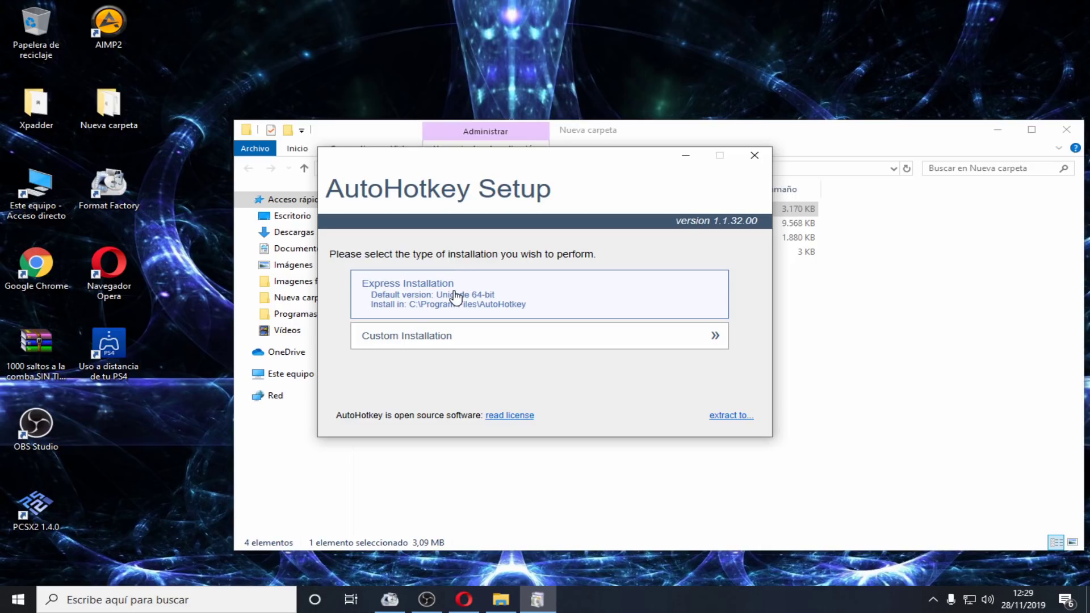
{"action": "left_click", "coordinate": [455, 296]}
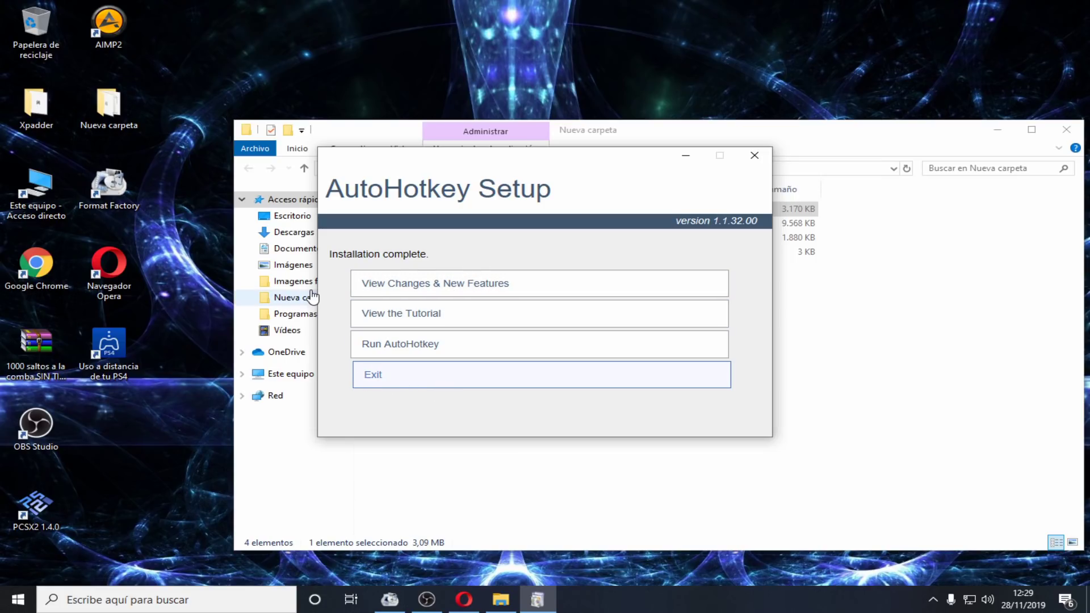
{"action": "left_click", "coordinate": [405, 378]}
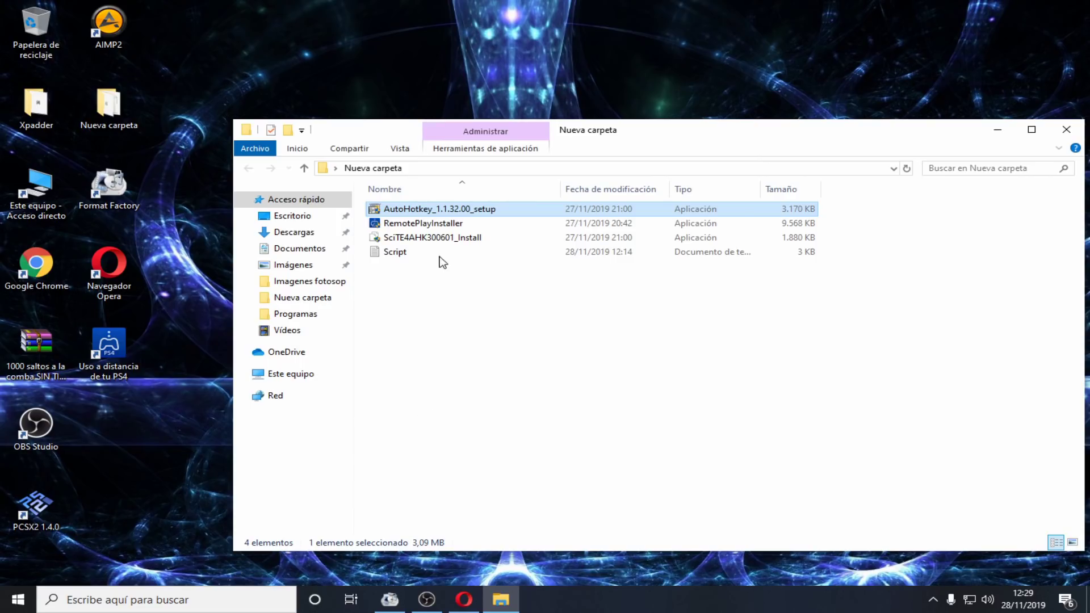
{"action": "double_click", "coordinate": [427, 238]}
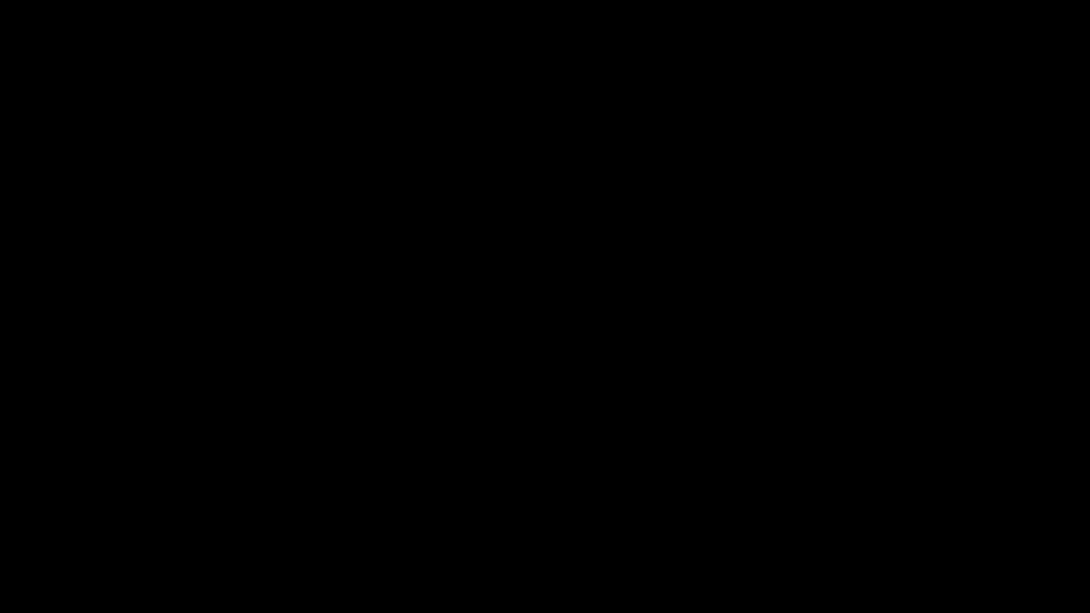
Install SciTE4AutoHotkey 3.0.06.01 with default options, close the editor, and decline the 2 updates
{"action": "left_click", "coordinate": [471, 399]}
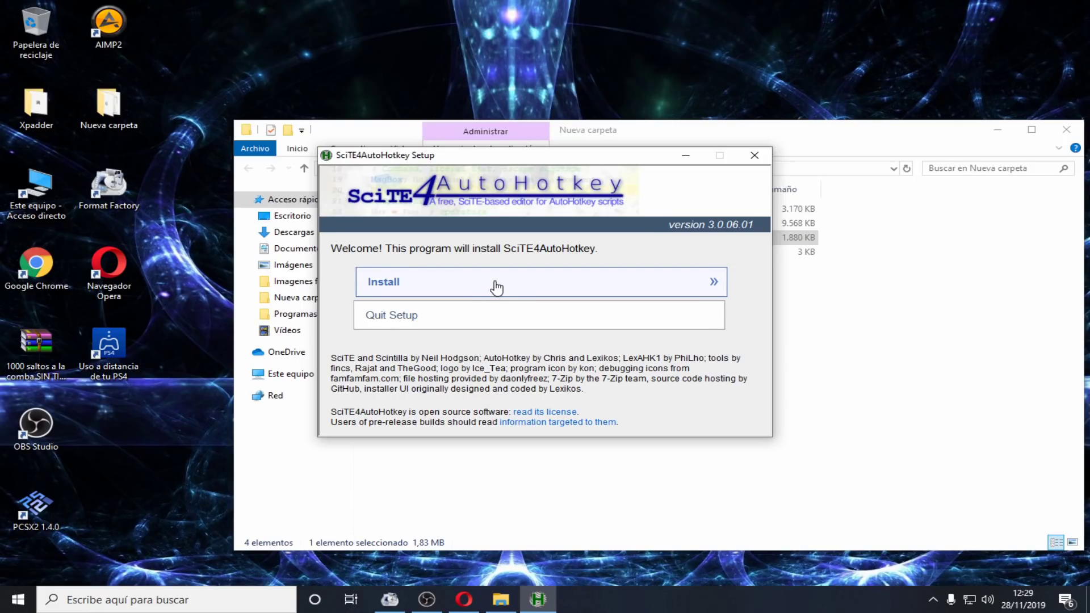
{"action": "left_click", "coordinate": [496, 288]}
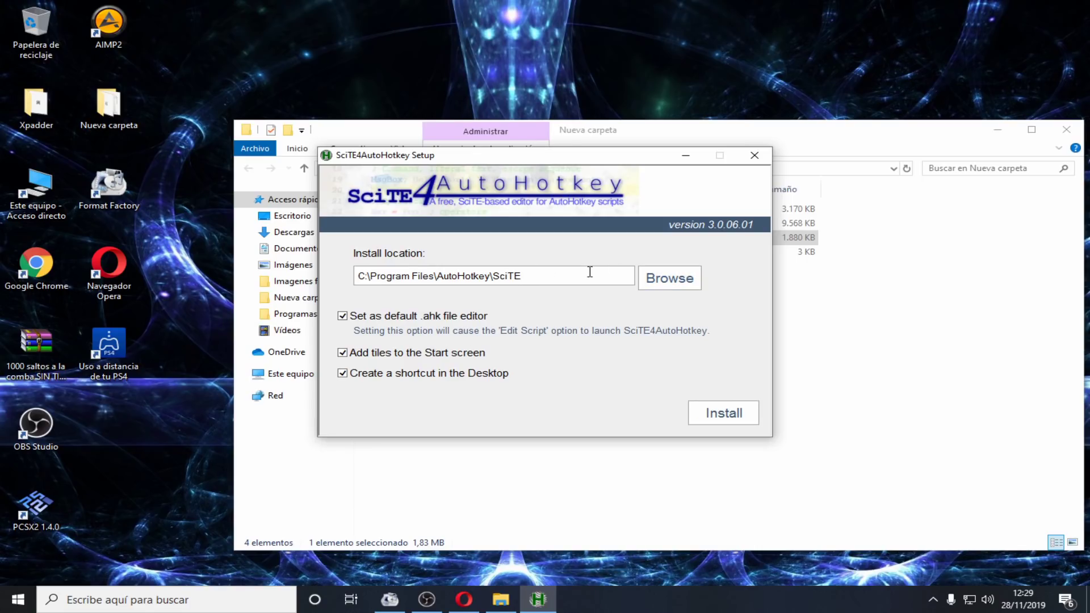
{"action": "left_click", "coordinate": [742, 417]}
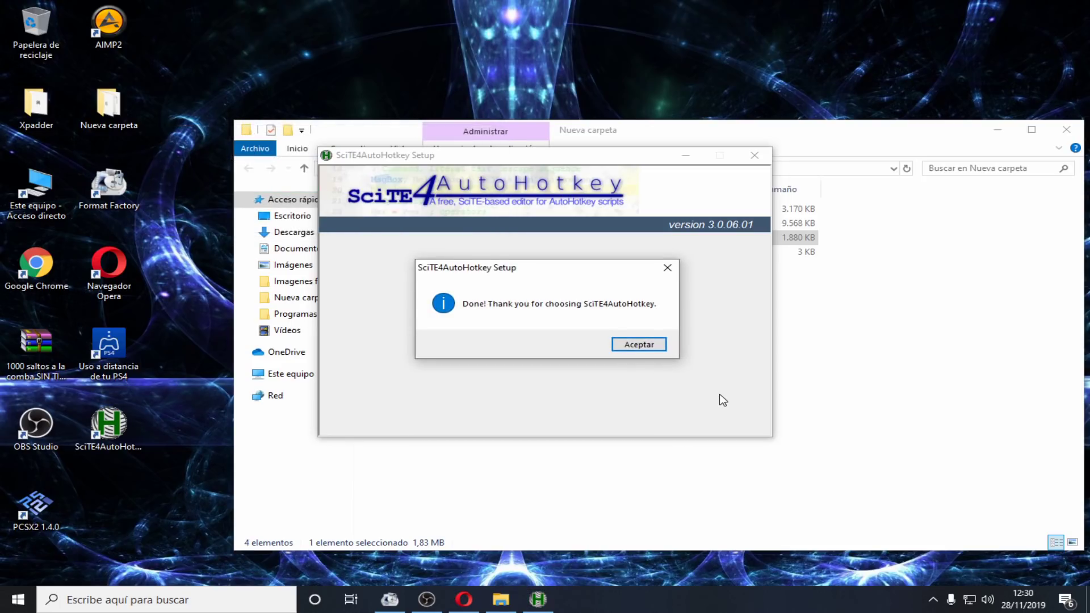
{"action": "left_click", "coordinate": [647, 344]}
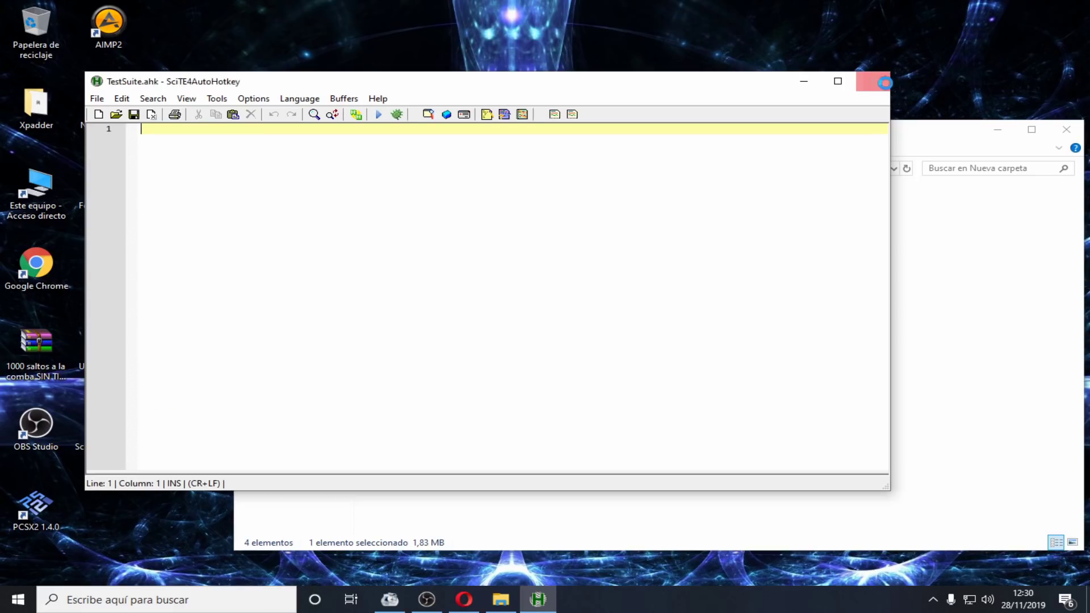
{"action": "left_click", "coordinate": [872, 82]}
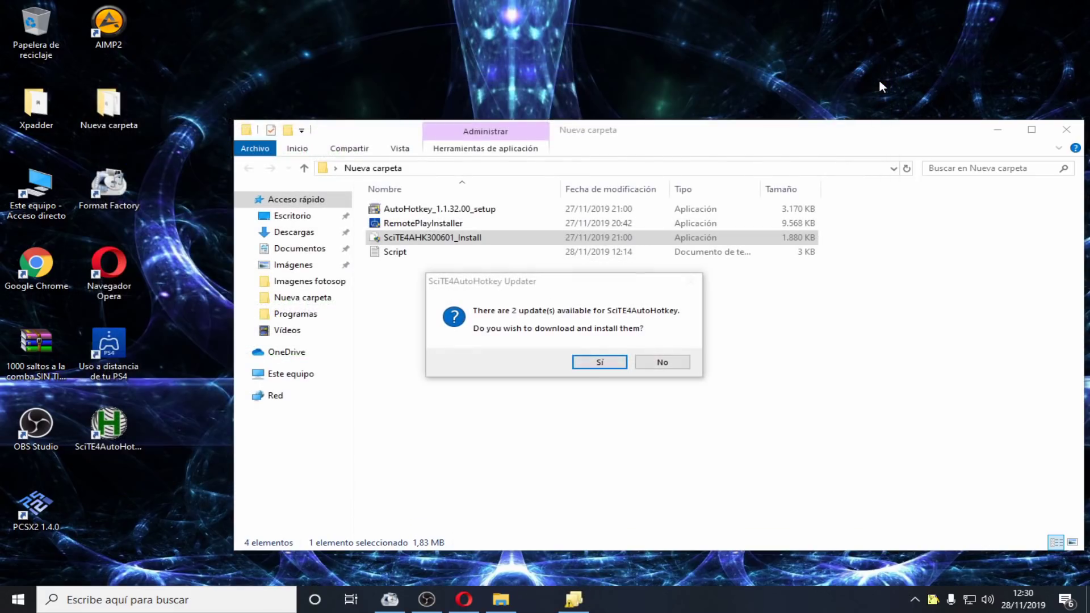
{"action": "left_click", "coordinate": [660, 363]}
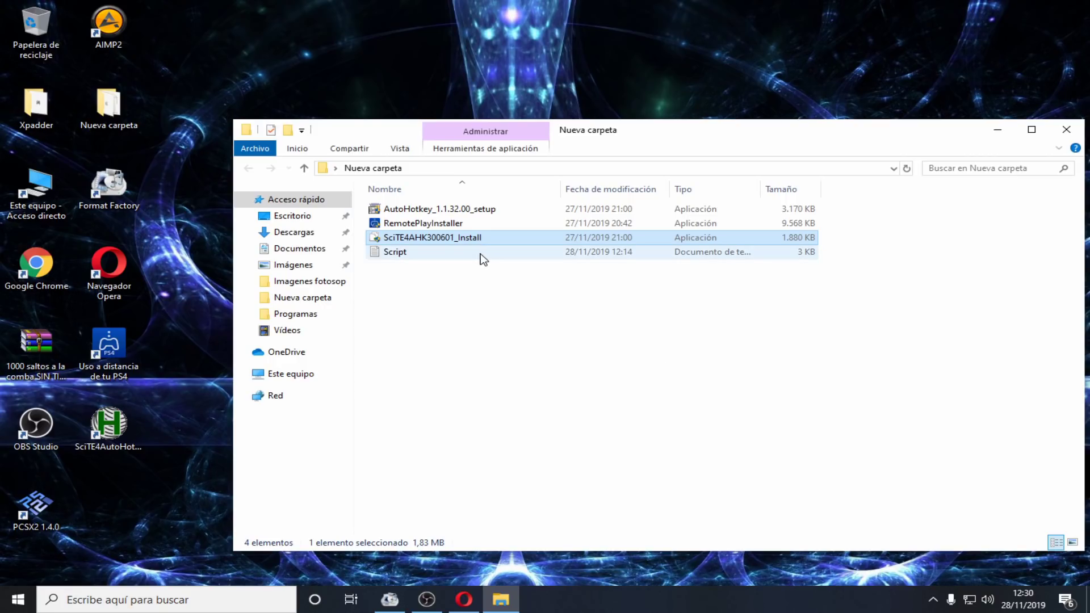
Open the Script file in Notepad, copy its whole jump-rope script, and close Notepad
{"action": "double_click", "coordinate": [487, 254]}
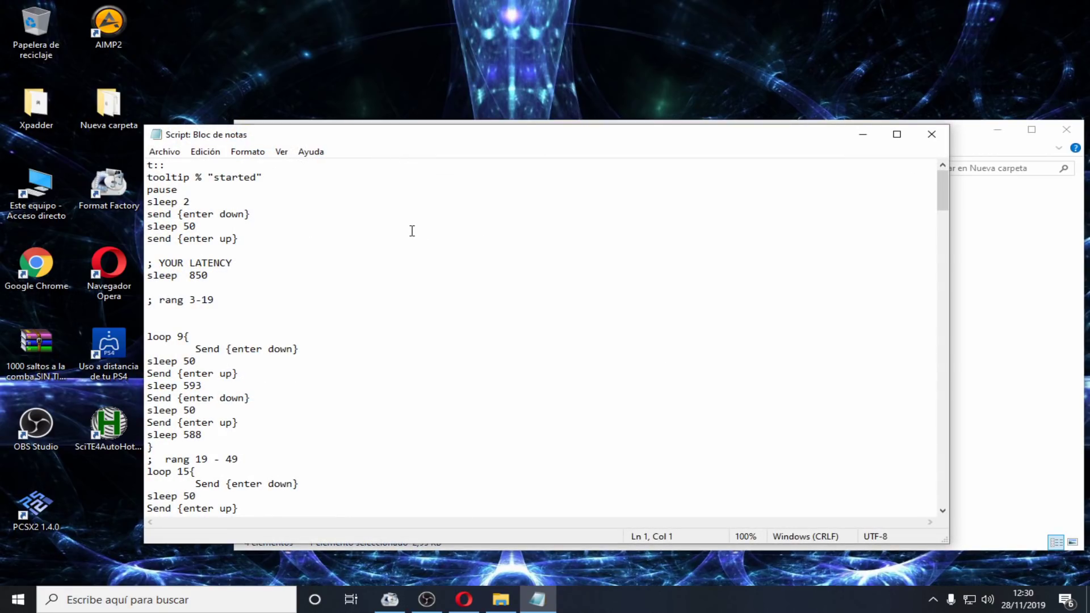
{"action": "left_click_drag", "start_coordinate": [332, 138], "coordinate": [378, 35]}
{"action": "left_click_drag", "start_coordinate": [988, 83], "coordinate": [960, 390]}
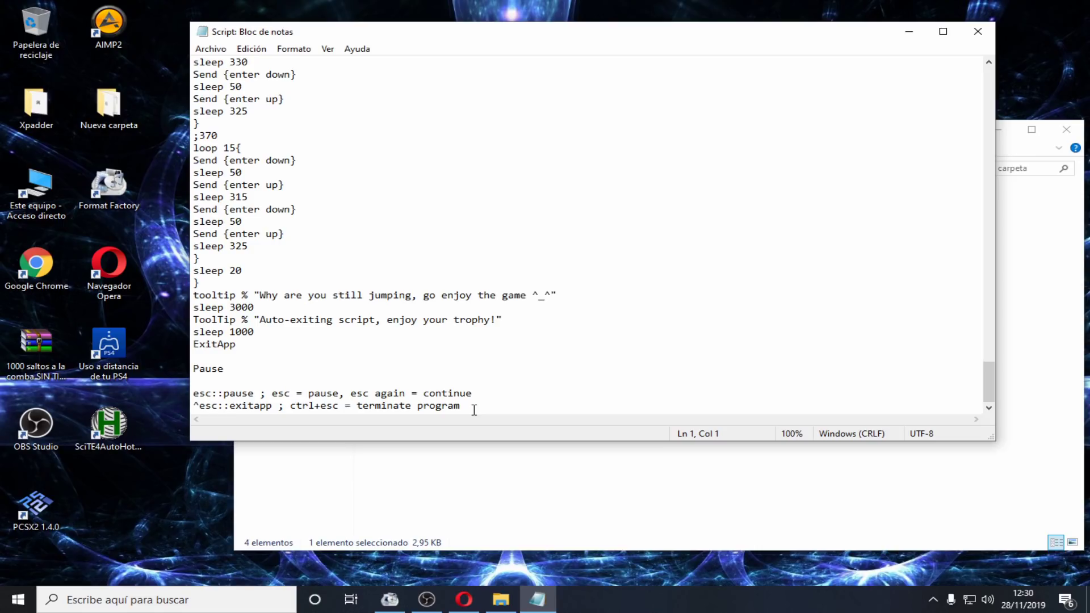
{"action": "left_click_drag", "start_coordinate": [461, 406], "coordinate": [195, 52]}
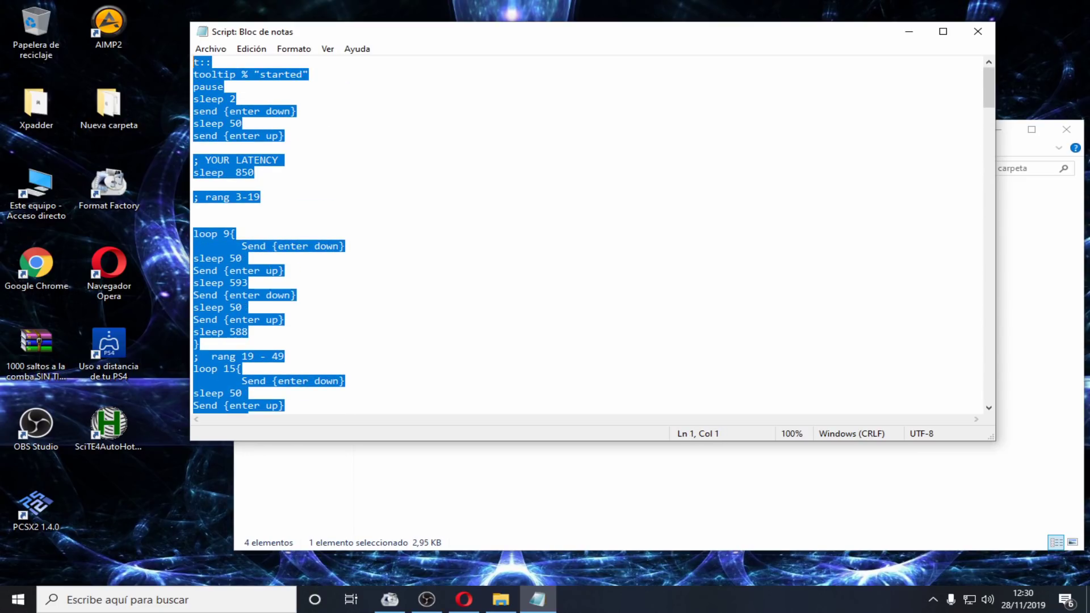
{"action": "right_click", "coordinate": [239, 90]}
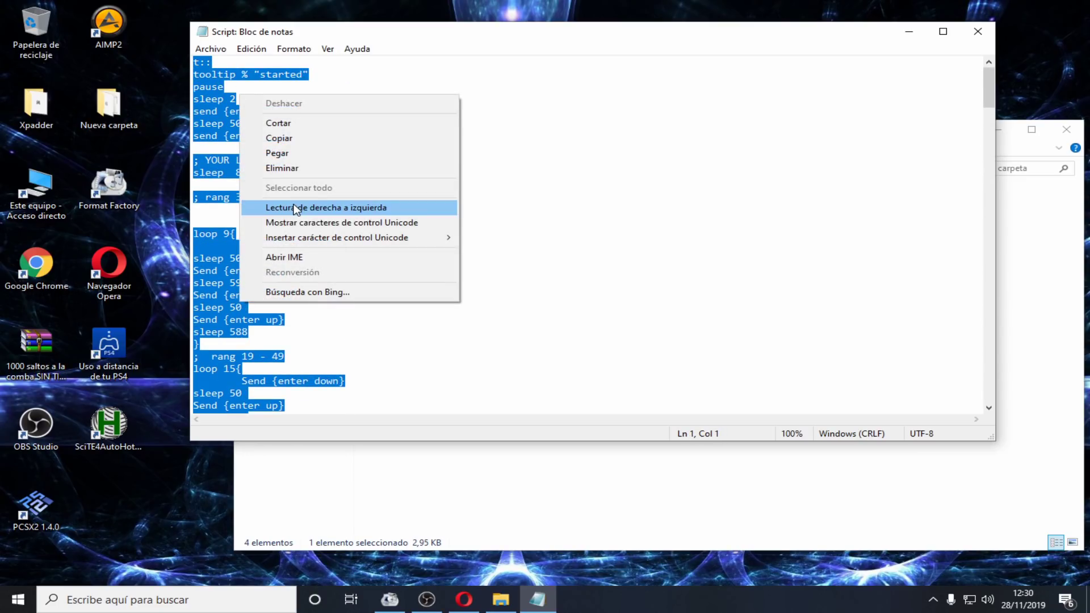
{"action": "left_click", "coordinate": [293, 139]}
{"action": "left_click", "coordinate": [977, 31]}
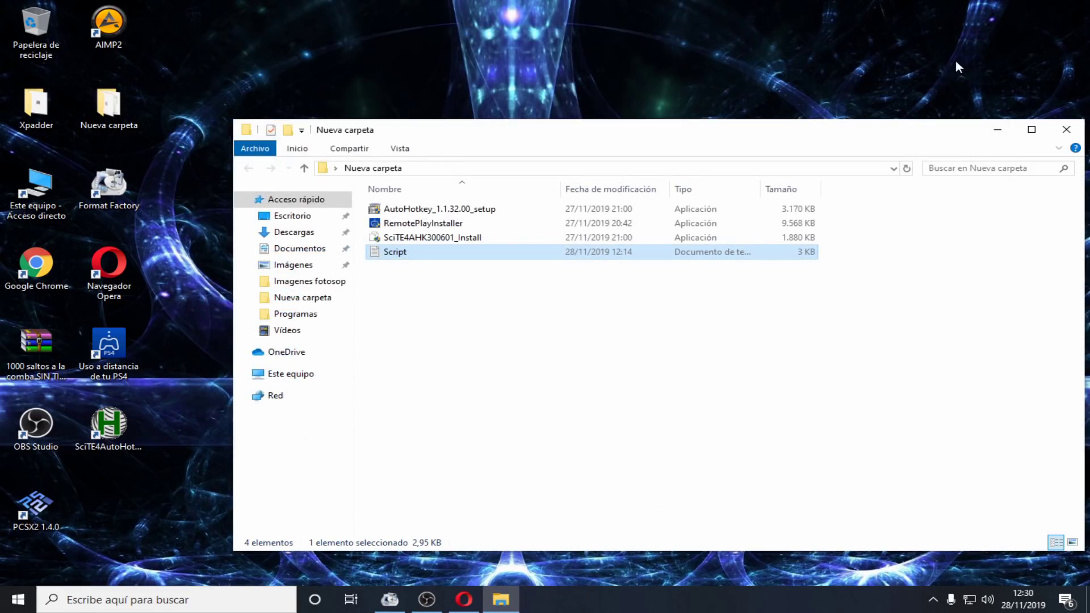
Close the folder window and create a new AutoHotkey script on the desktop
{"action": "left_click", "coordinate": [1065, 130]}
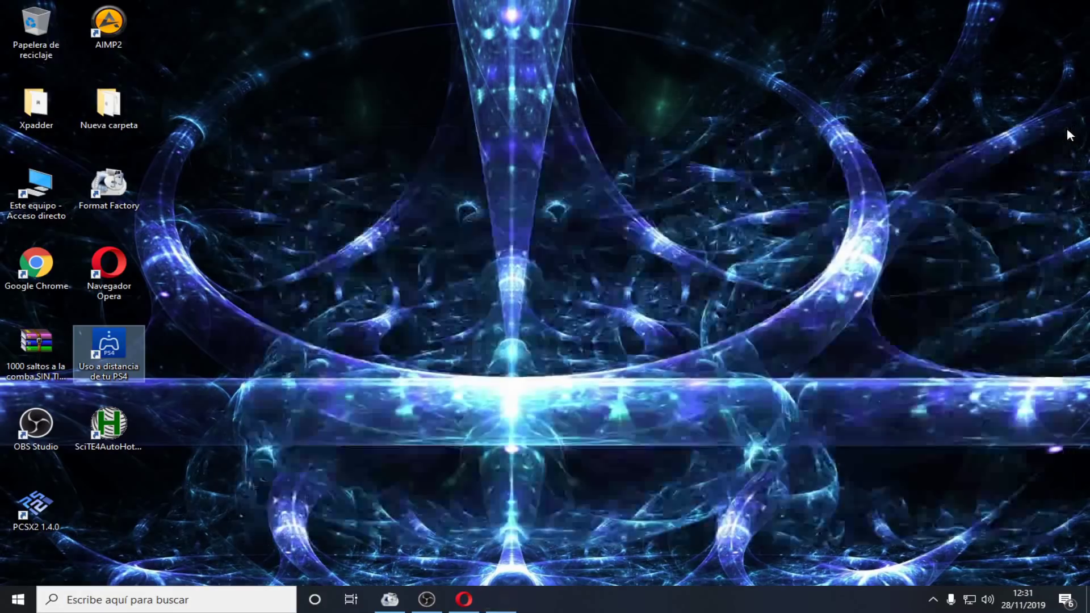
{"action": "right_click", "coordinate": [713, 180]}
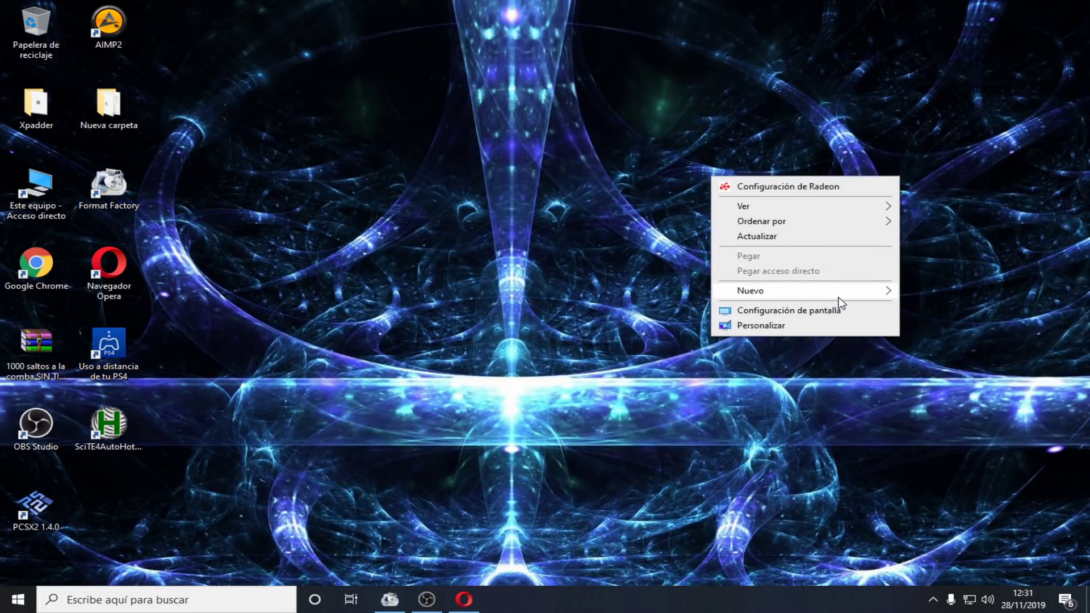
{"action": "mouse_move", "coordinate": [838, 295]}
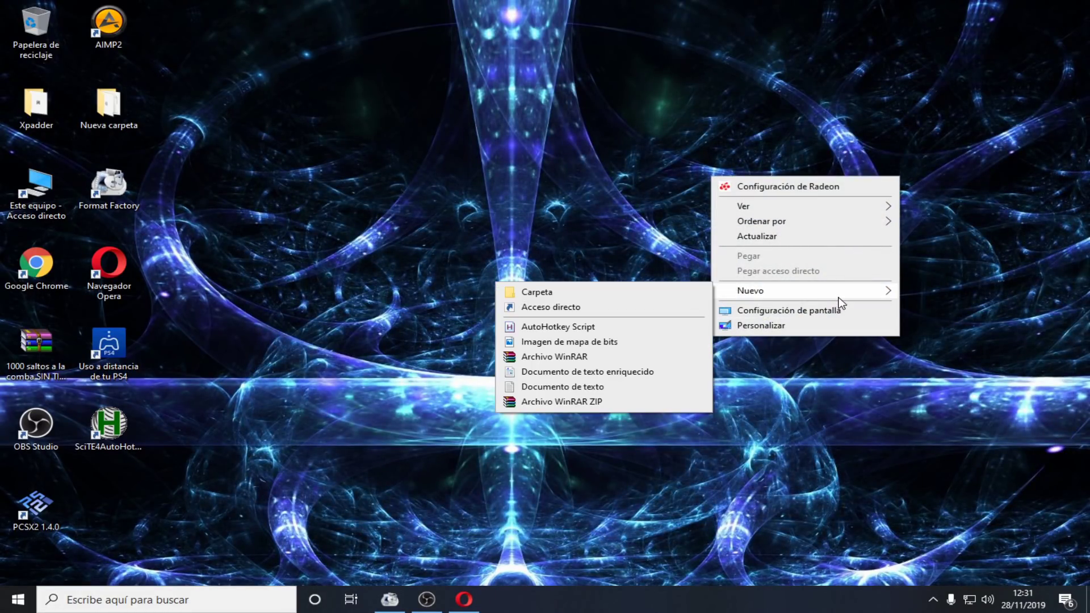
{"action": "left_click", "coordinate": [551, 331]}
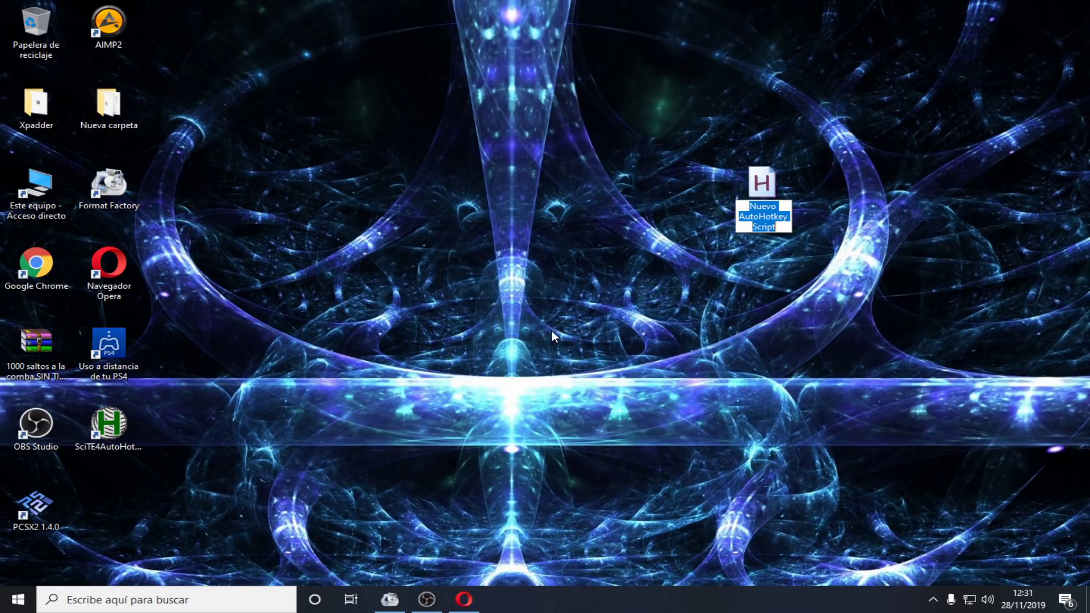
{"action": "key", "text": "Return"}
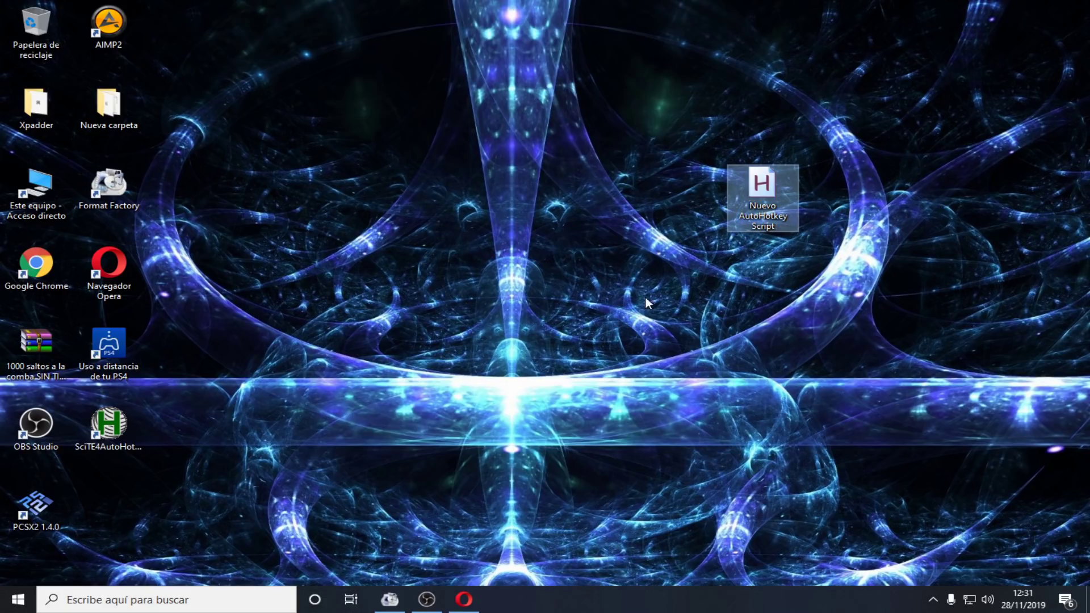
Rename the new script to Comba and place it beside PCSX2 at bottom left
{"action": "key", "text": "F2"}
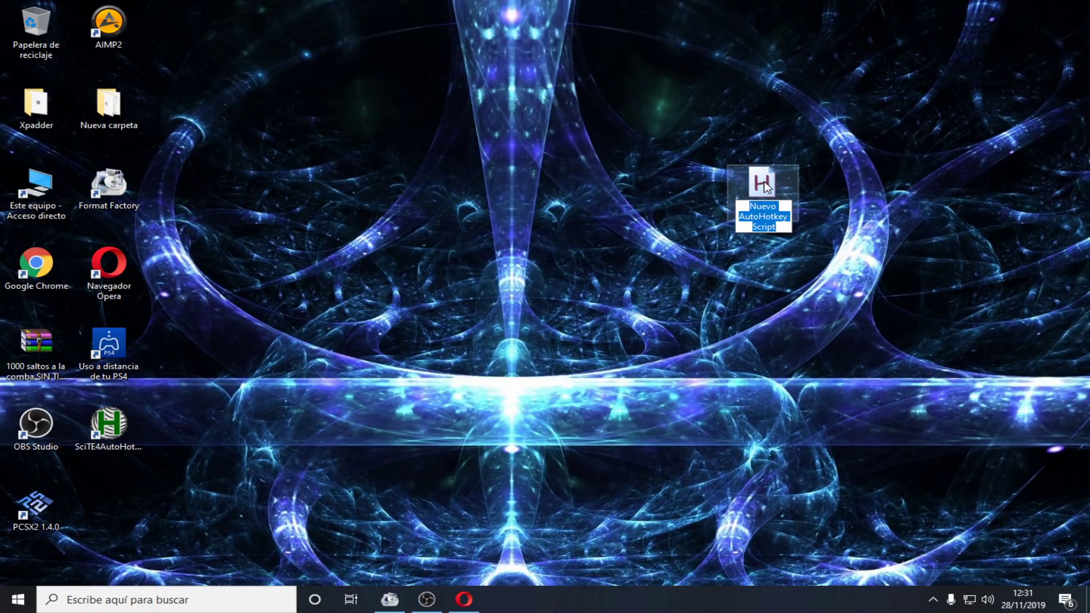
{"action": "type", "text": "Comba"}
{"action": "key", "text": "Return"}
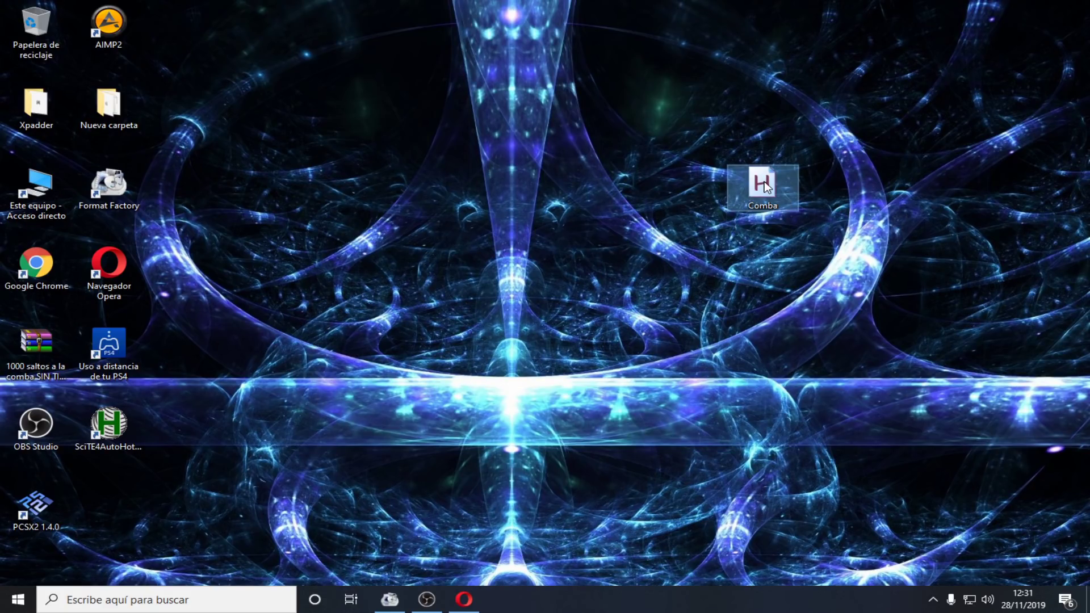
{"action": "left_click_drag", "start_coordinate": [764, 186], "coordinate": [157, 491]}
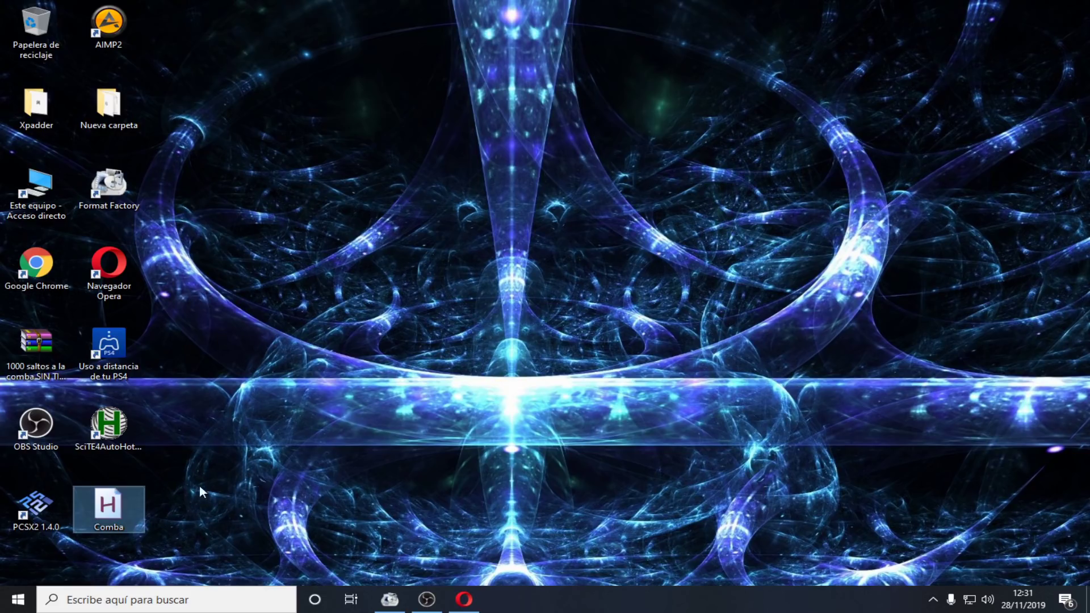
Open Comba in SciTE4AutoHotkey, declining the update offer
{"action": "right_click", "coordinate": [111, 499]}
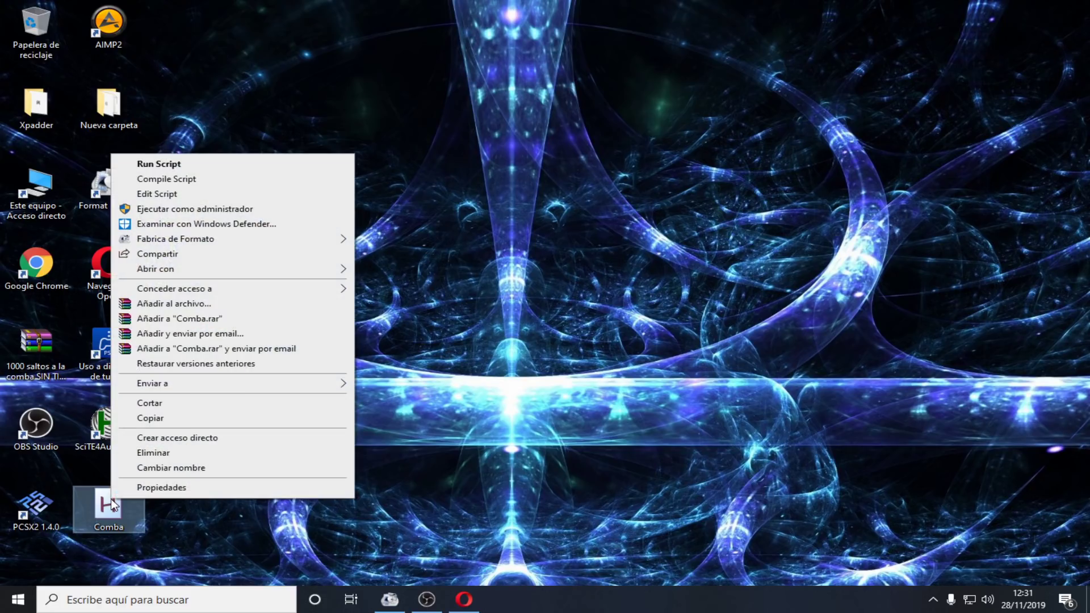
{"action": "left_click", "coordinate": [198, 193]}
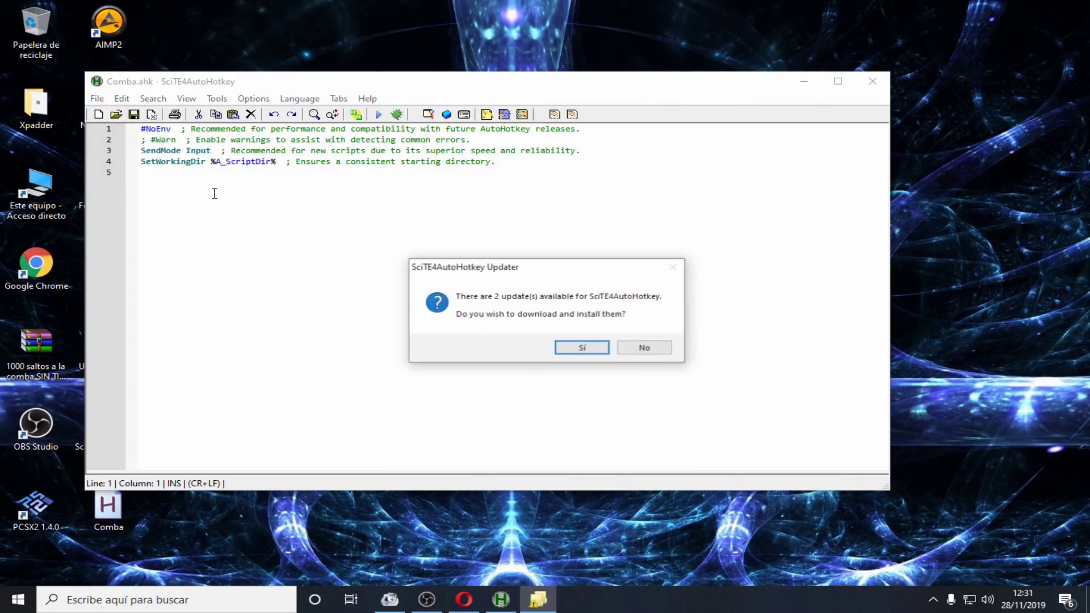
{"action": "left_click", "coordinate": [635, 347]}
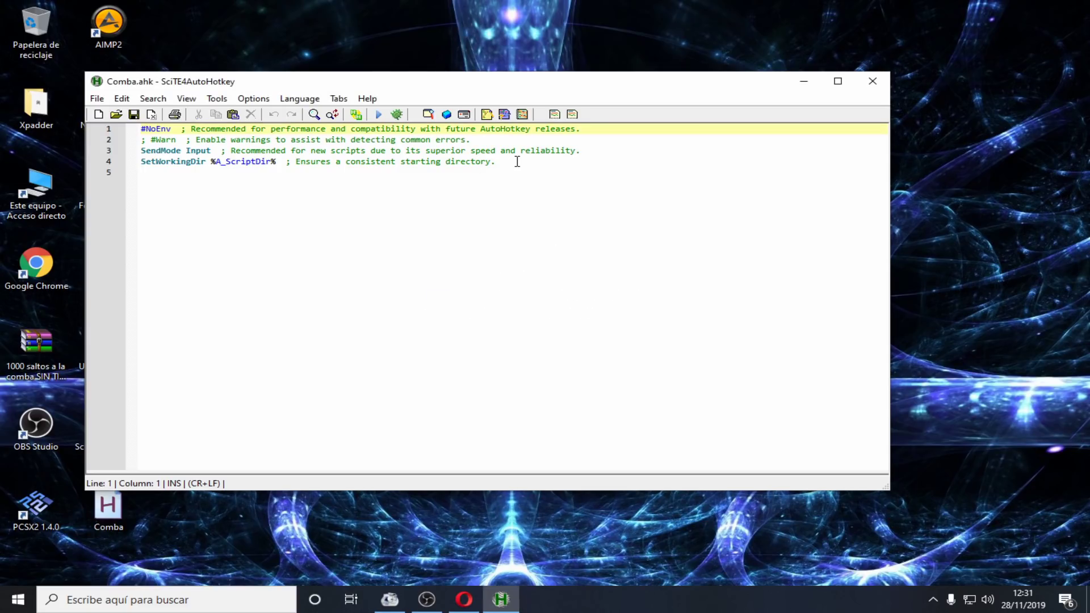
Replace the template lines with the copied jump-rope script and save Comba.ahk on closing
{"action": "left_click_drag", "start_coordinate": [516, 163], "coordinate": [113, 130]}
{"action": "key", "text": "Delete"}
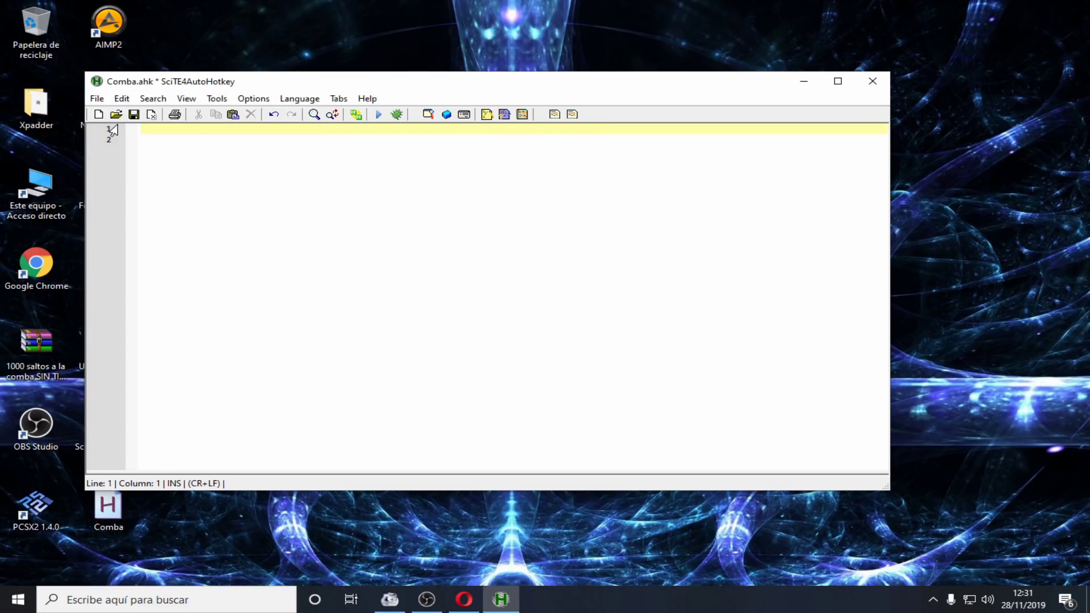
{"action": "key", "text": "ctrl+v"}
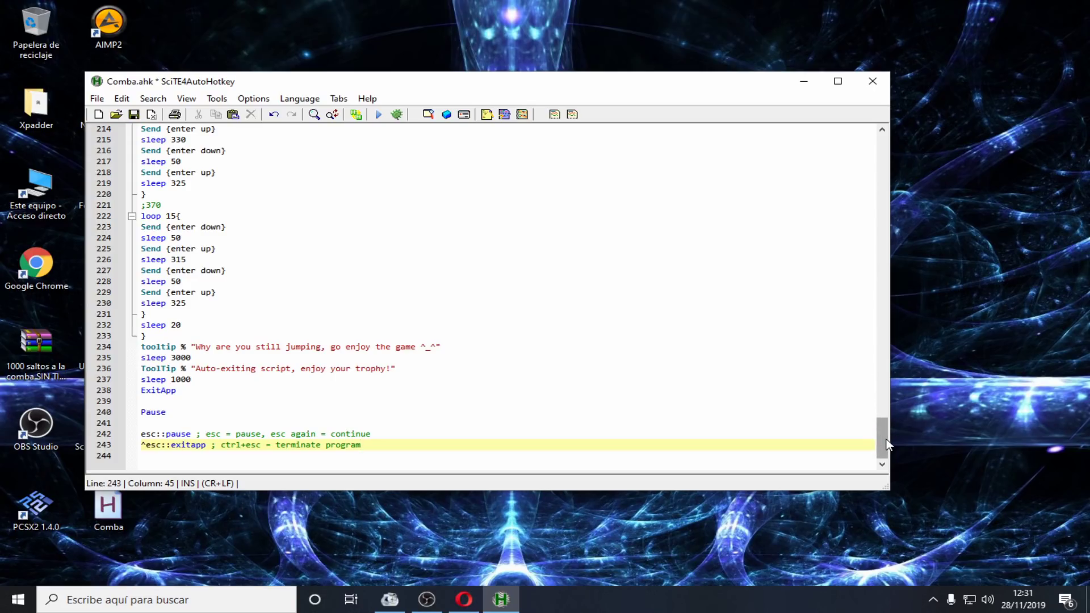
{"action": "left_click_drag", "start_coordinate": [887, 444], "coordinate": [848, 142]}
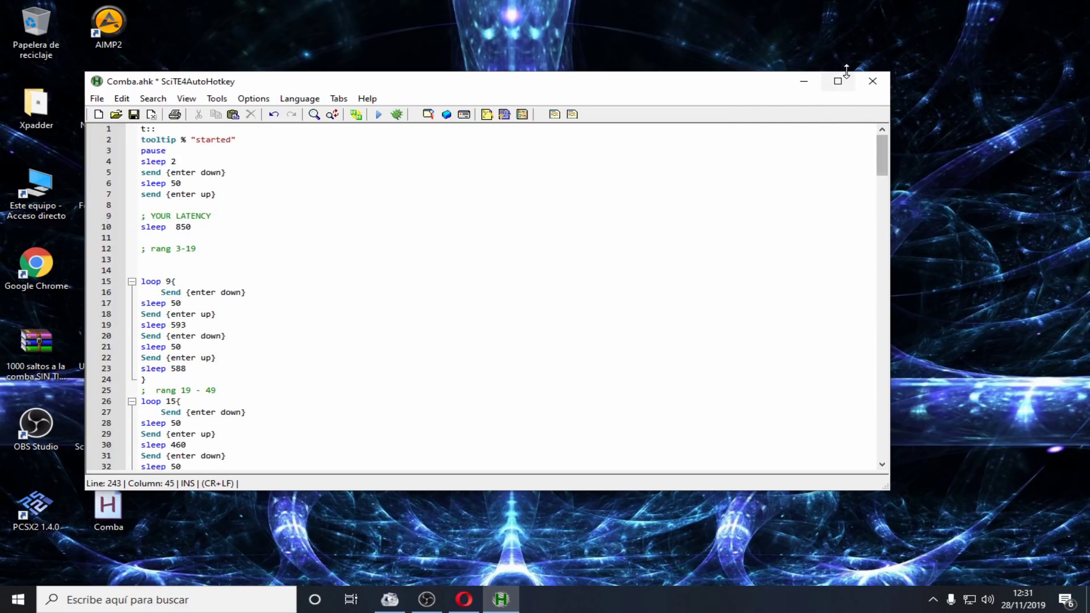
{"action": "left_click", "coordinate": [873, 80]}
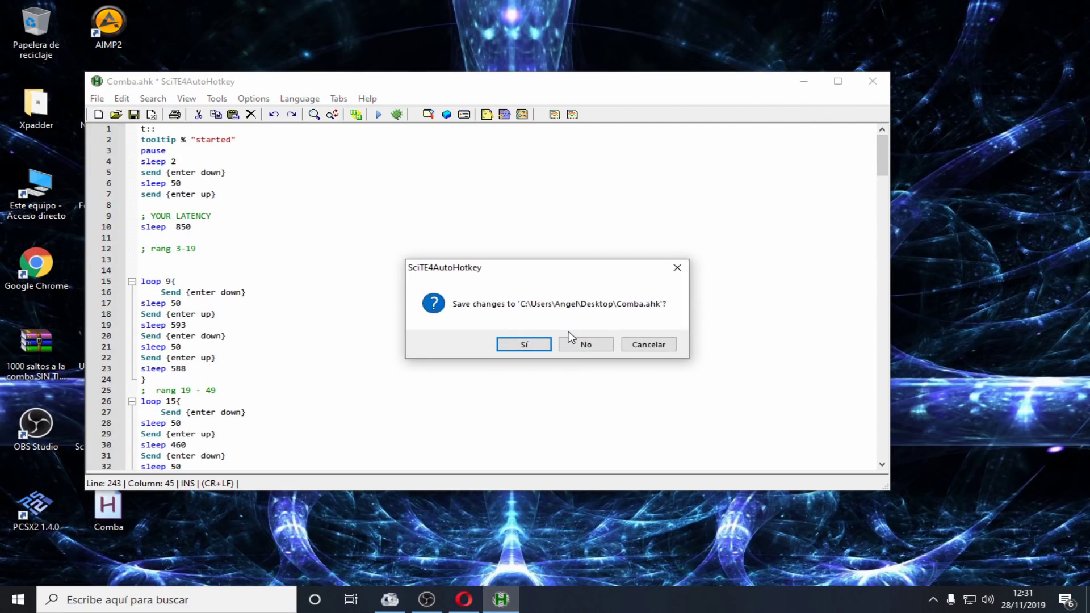
{"action": "left_click", "coordinate": [517, 348]}
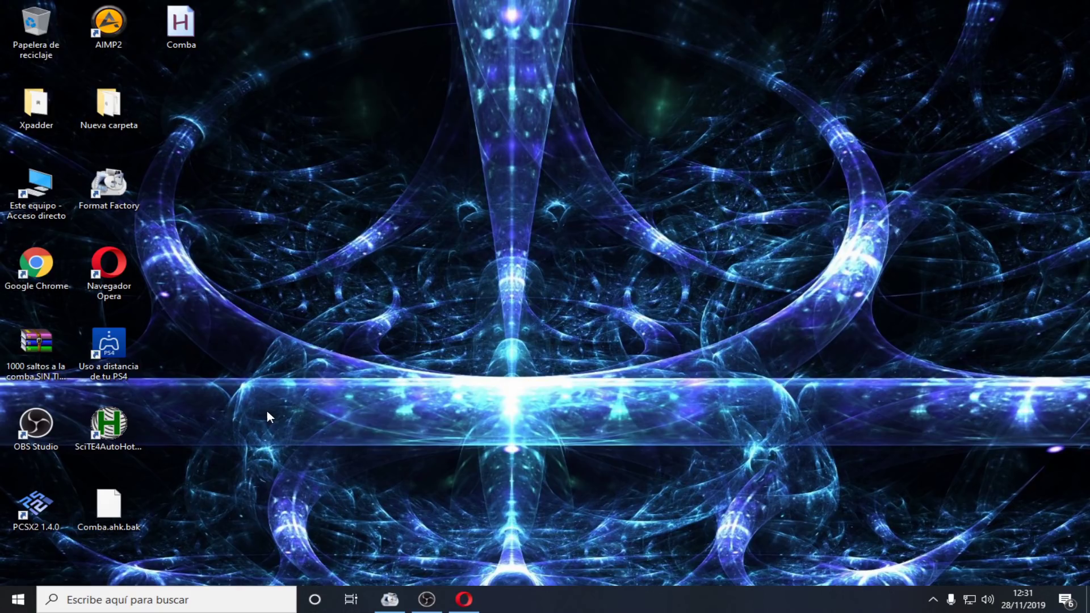
{"action": "left_click", "coordinate": [119, 503]}
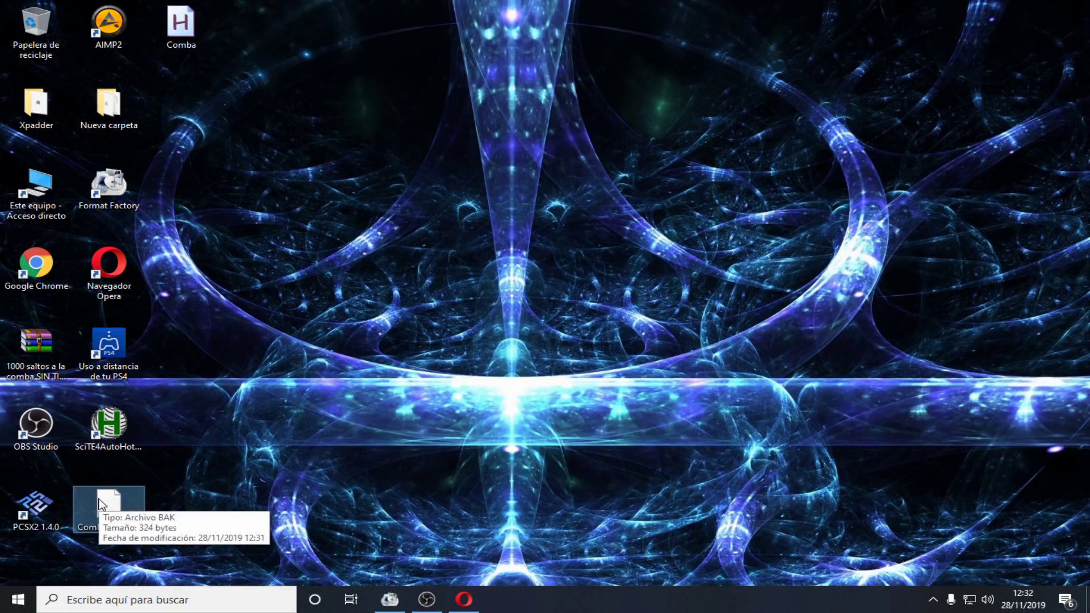
{"action": "left_click", "coordinate": [341, 573]}
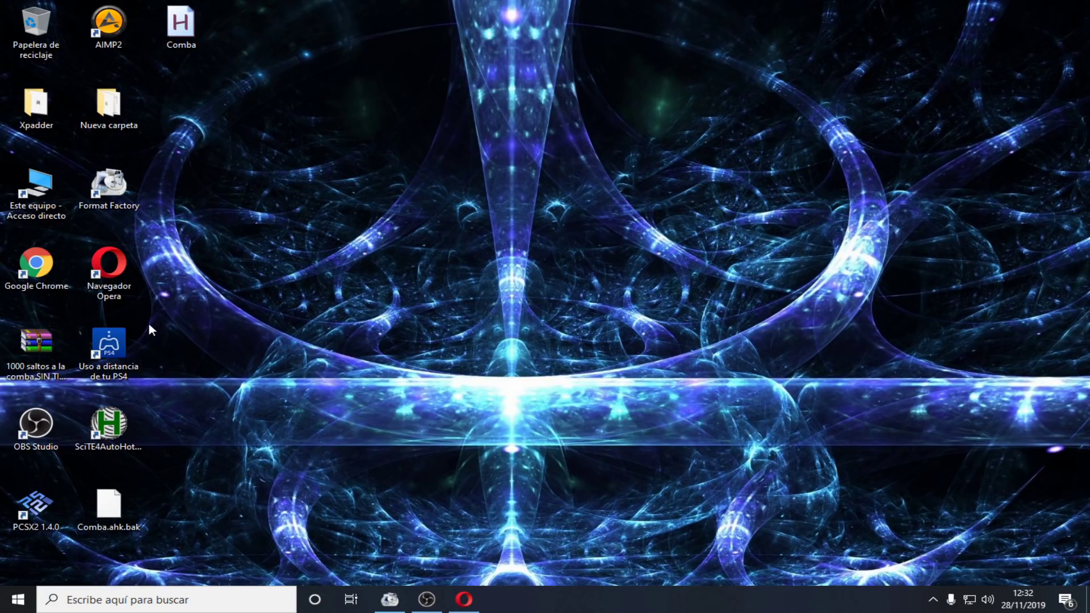
Launch 'Uso a distancia de tu PS4', reposition its window, and connect to the PS4 with Iniciar
{"action": "double_click", "coordinate": [129, 342]}
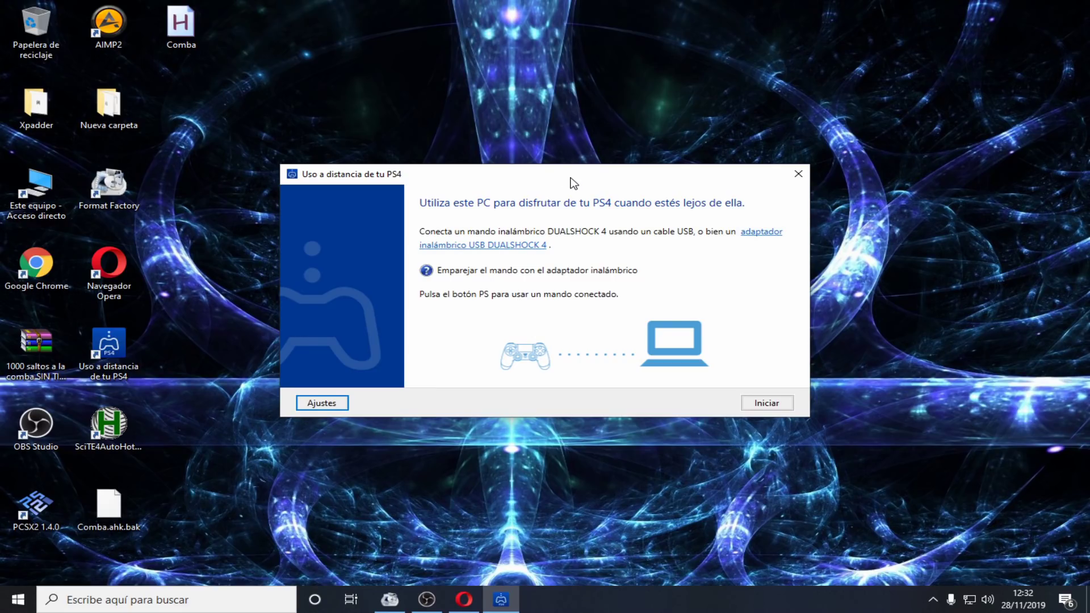
{"action": "left_click_drag", "start_coordinate": [563, 179], "coordinate": [527, 132]}
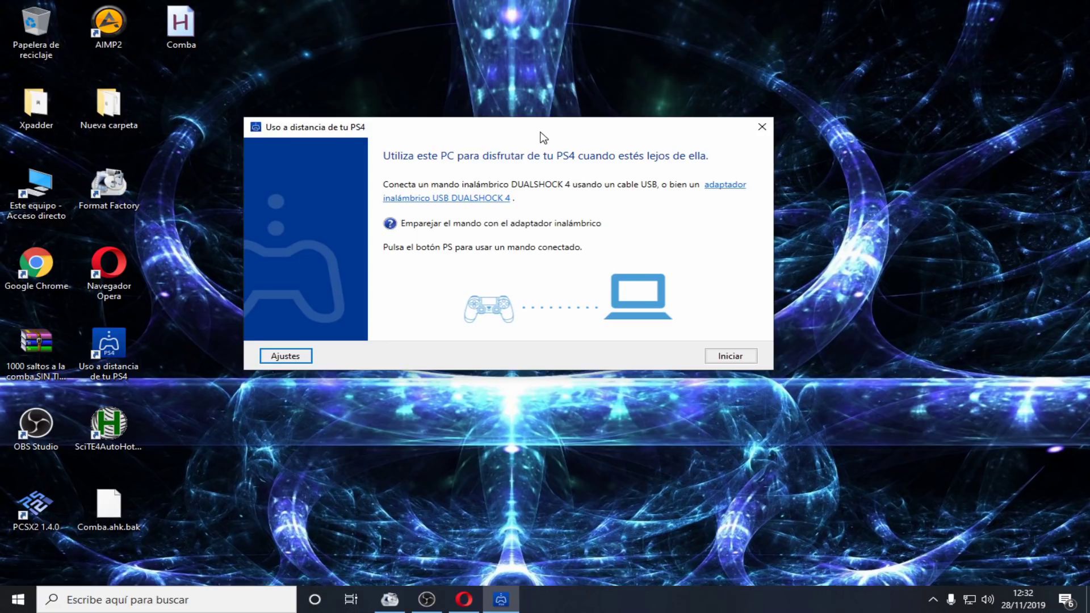
{"action": "left_click_drag", "start_coordinate": [541, 133], "coordinate": [555, 120]}
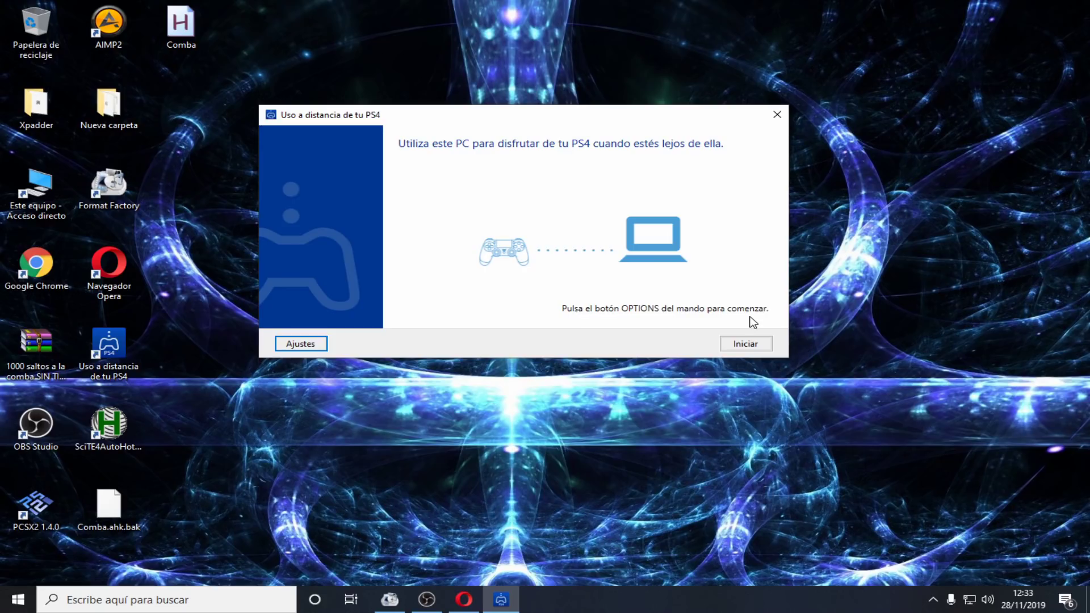
{"action": "left_click", "coordinate": [747, 342]}
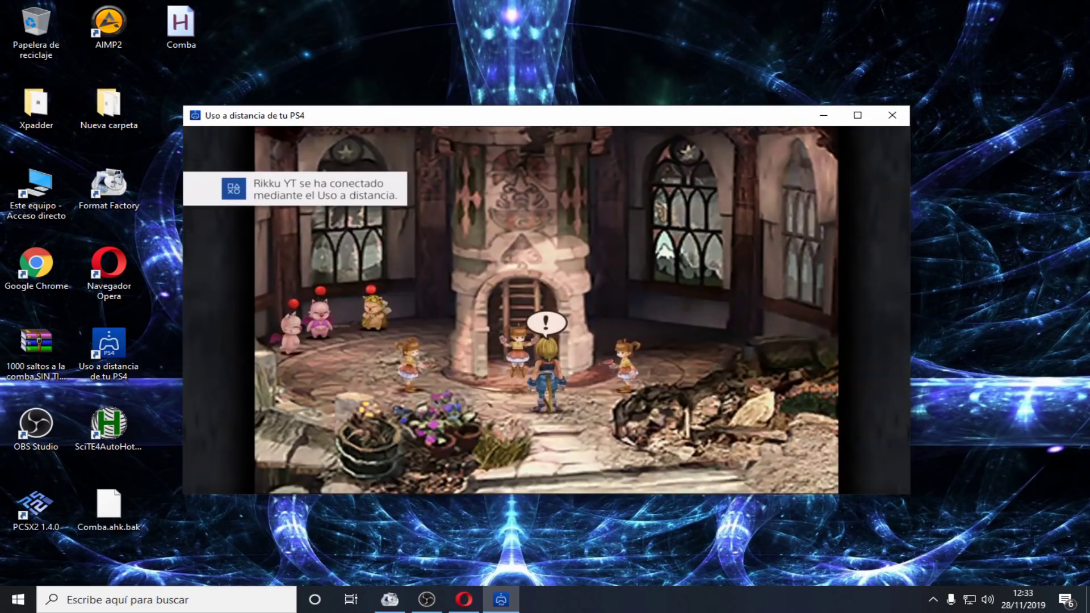
Lower Remote Play's volume to about 21 in the Windows volume mixer
{"action": "right_click", "coordinate": [987, 599]}
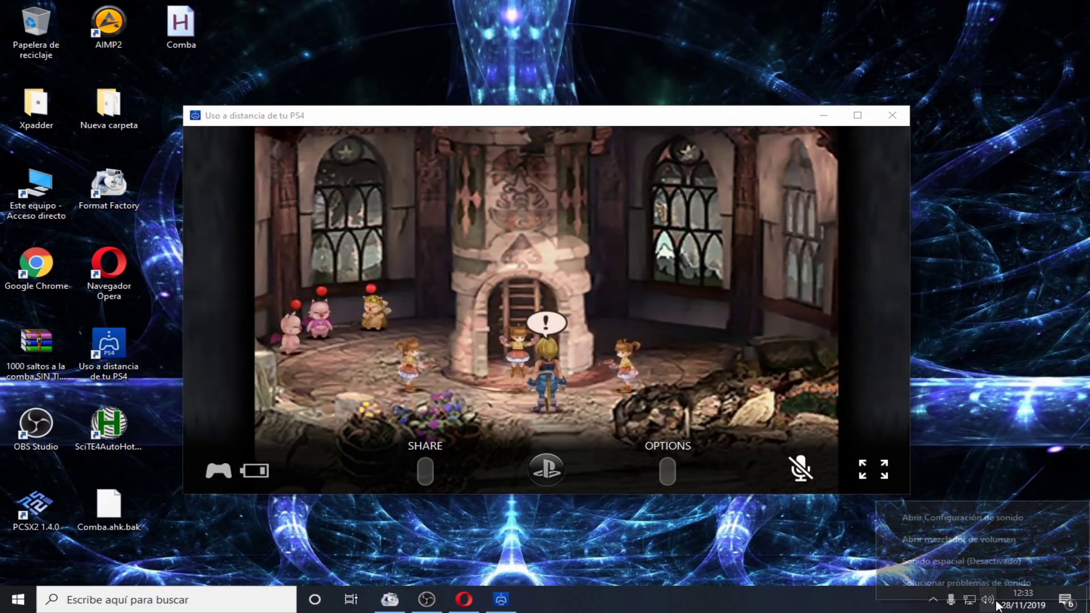
{"action": "left_click", "coordinate": [978, 543]}
{"action": "left_click_drag", "start_coordinate": [943, 447], "coordinate": [942, 510]}
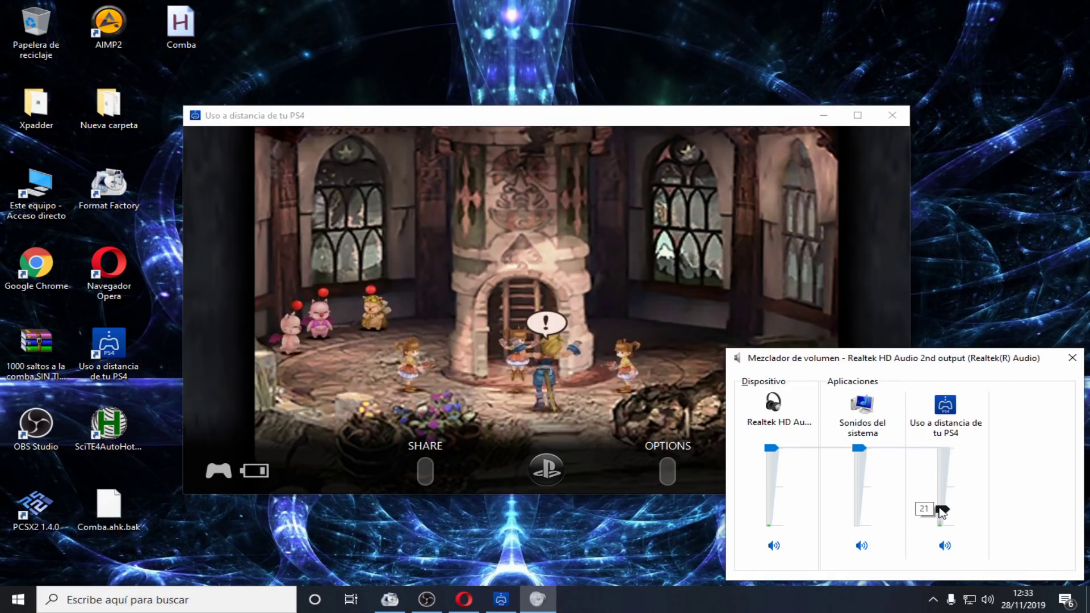
{"action": "left_click", "coordinate": [611, 336]}
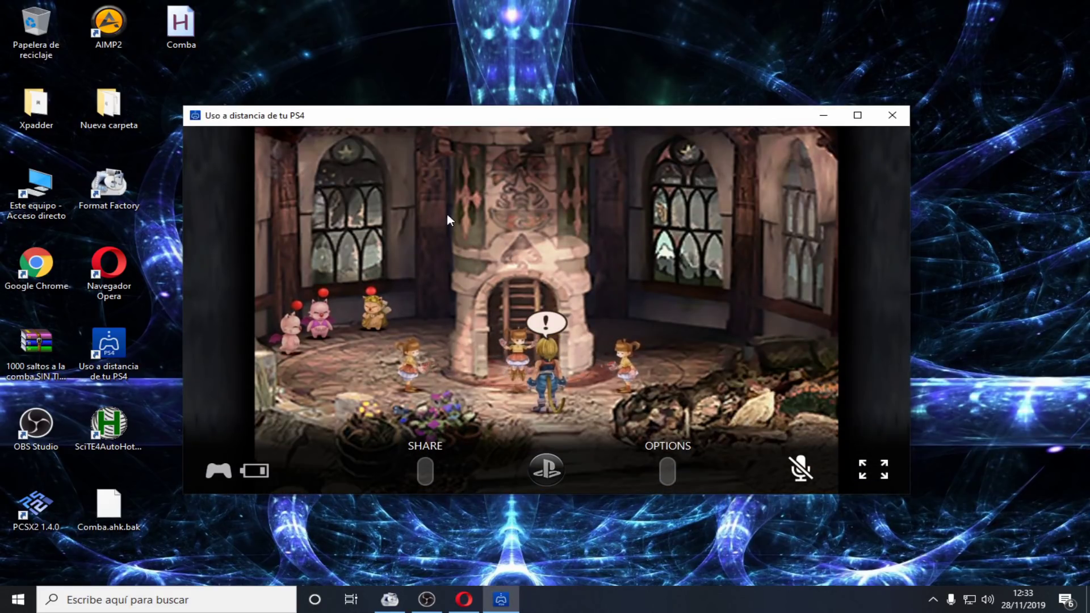
Move the Remote Play window higher, then bring OBS to the front from the notification area
{"action": "left_click_drag", "start_coordinate": [537, 119], "coordinate": [545, 82]}
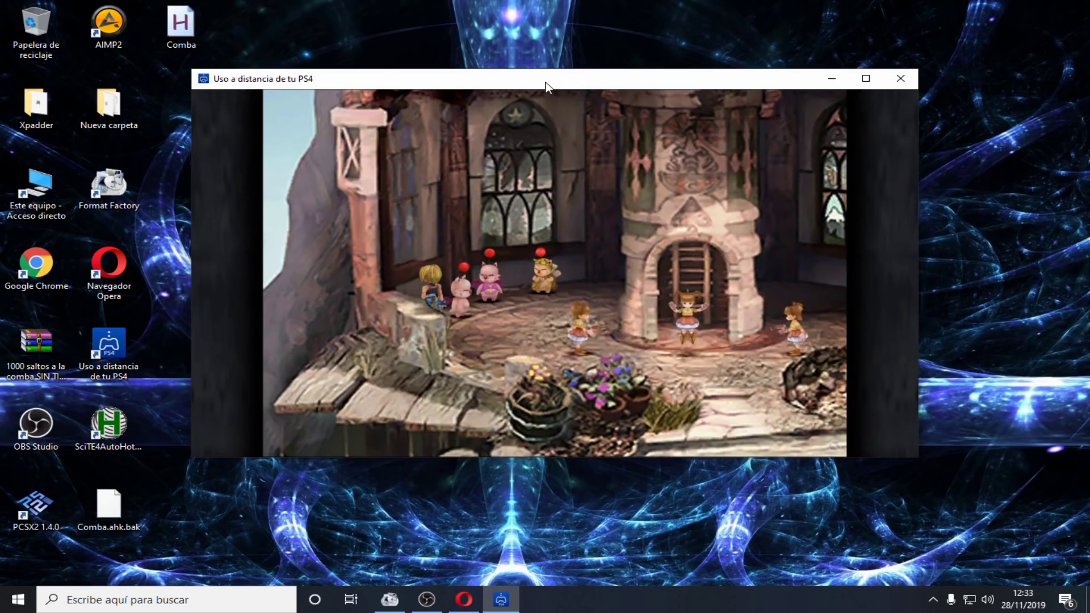
{"action": "left_click_drag", "start_coordinate": [545, 86], "coordinate": [551, 79]}
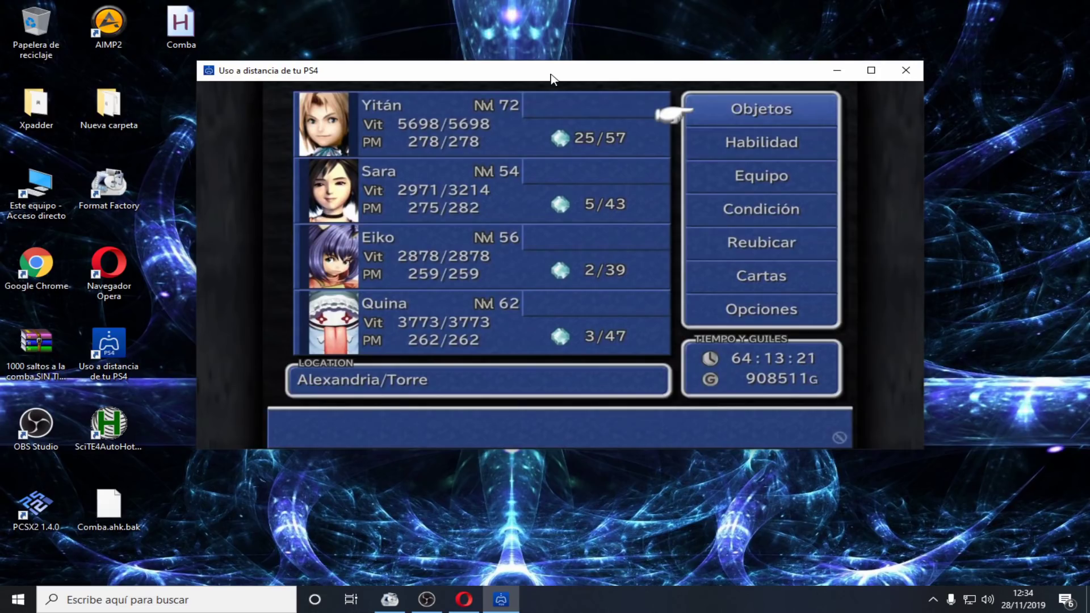
{"action": "left_click", "coordinate": [932, 599]}
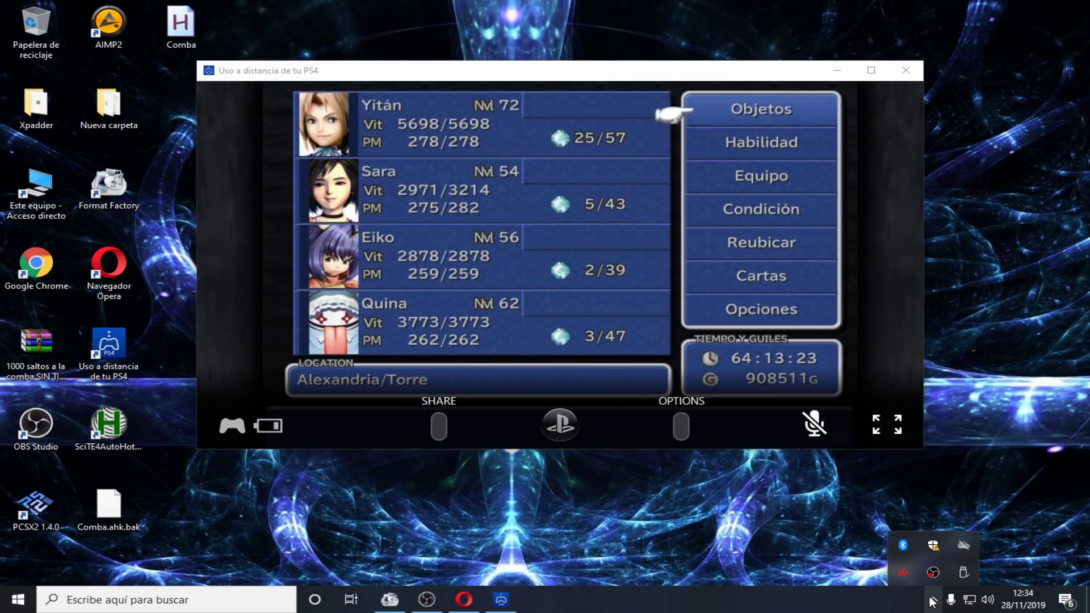
{"action": "left_click", "coordinate": [936, 572]}
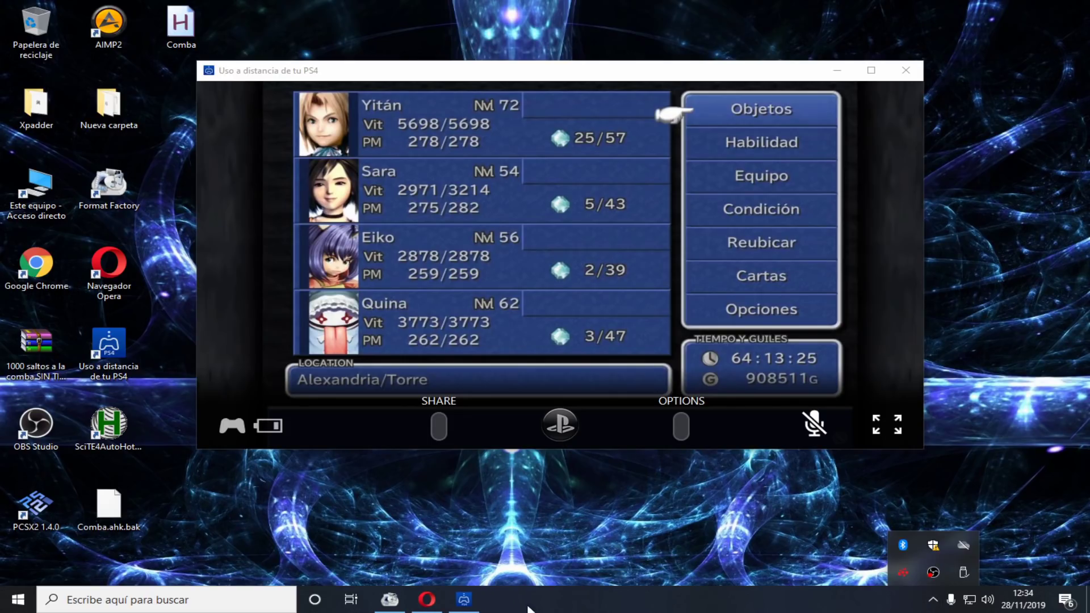
{"action": "left_click", "coordinate": [933, 572]}
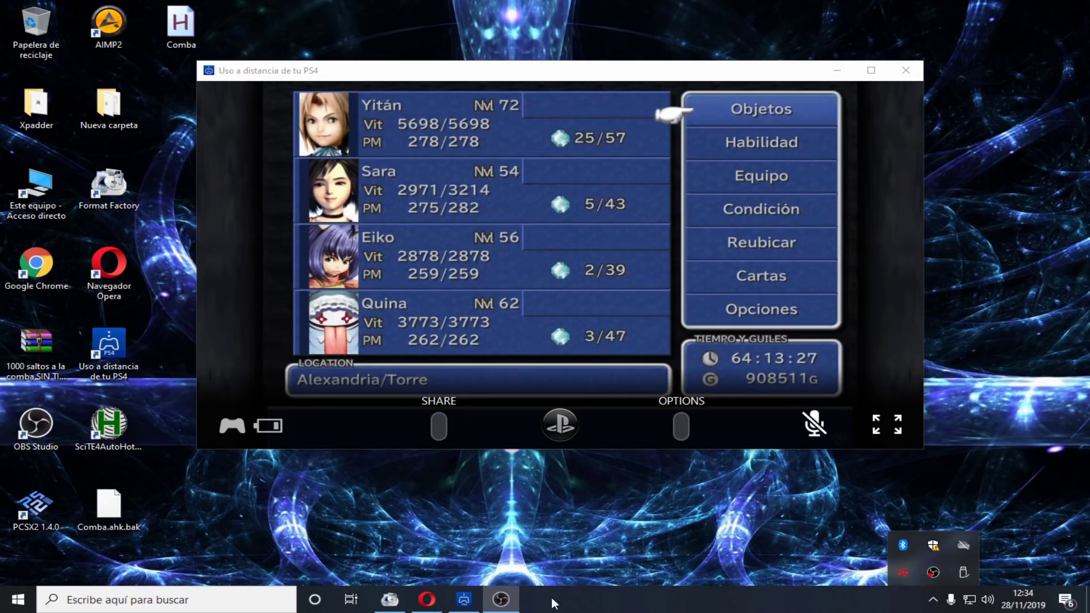
{"action": "left_click", "coordinate": [502, 599]}
Switch OBS to the full-screen game scene and open the PS4's Ajustes from the function bar
{"action": "left_click", "coordinate": [227, 329]}
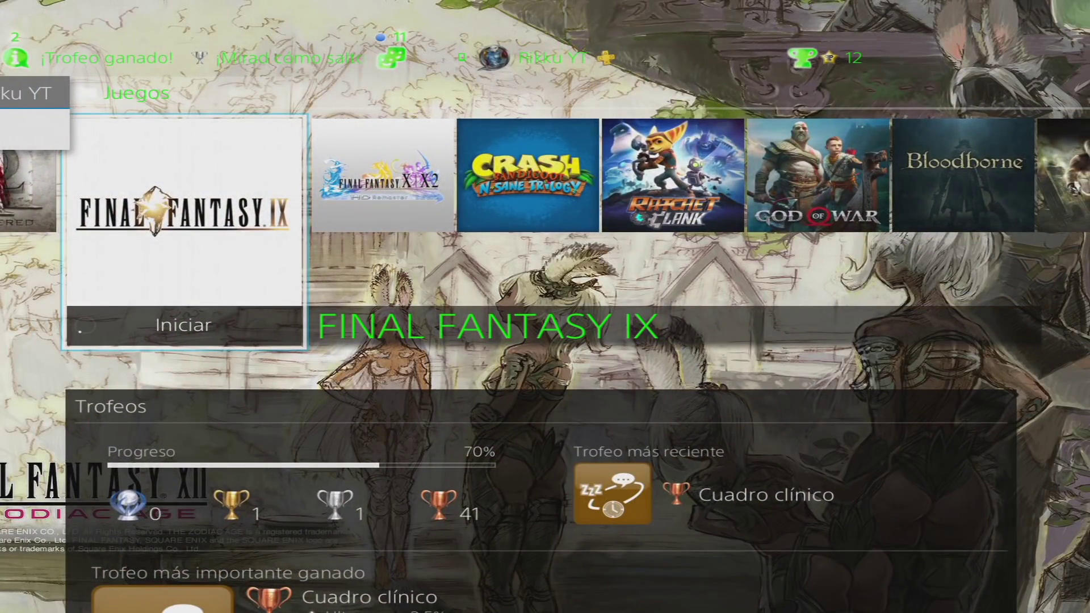
{"action": "key", "text": "Right"}
{"action": "key", "text": "Right"}
{"action": "key", "text": "Right"}
{"action": "key", "text": "Right"}
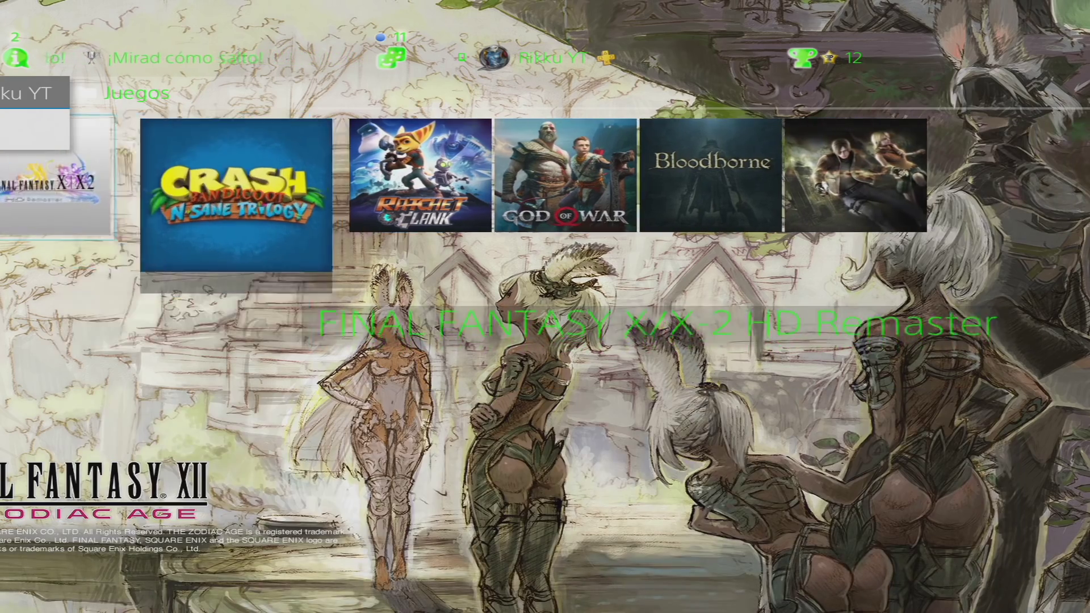
{"action": "key", "text": "Right"}
{"action": "key", "text": "Right"}
{"action": "key", "text": "Right"}
{"action": "key", "text": "Right"}
{"action": "key", "text": "Right"}
{"action": "key", "text": "Right"}
{"action": "key", "text": "Right"}
{"action": "key", "text": "Right"}
{"action": "key", "text": "Right"}
{"action": "key", "text": "Right"}
{"action": "key", "text": "Right"}
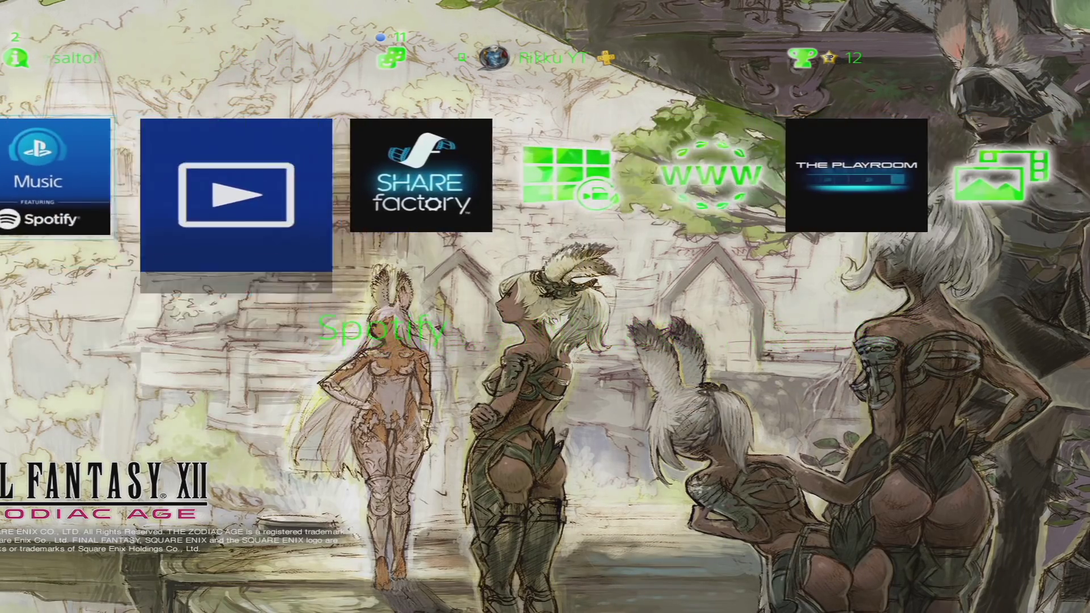
{"action": "key", "text": "Right"}
{"action": "key", "text": "Right"}
{"action": "key", "text": "Right"}
{"action": "key", "text": "Up"}
{"action": "key", "text": "Right"}
{"action": "key", "text": "Right"}
{"action": "key", "text": "Right"}
{"action": "key", "text": "Right"}
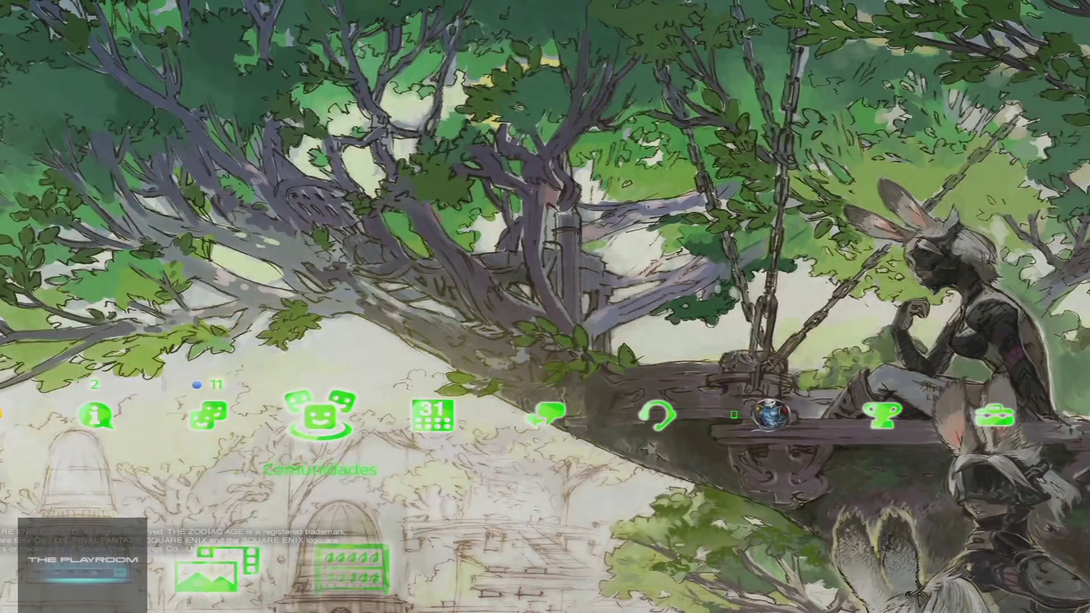
{"action": "key", "text": "Right"}
{"action": "key", "text": "Right"}
{"action": "key", "text": "Right"}
{"action": "key", "text": "Return"}
Open Ajustes de conexión del Uso a distancia from the settings list
{"action": "key", "text": "Down"}
{"action": "key", "text": "Down"}
{"action": "key", "text": "Down"}
{"action": "key", "text": "Down"}
{"action": "key", "text": "Down"}
{"action": "key", "text": "Down"}
{"action": "key", "text": "Down"}
{"action": "key", "text": "Down"}
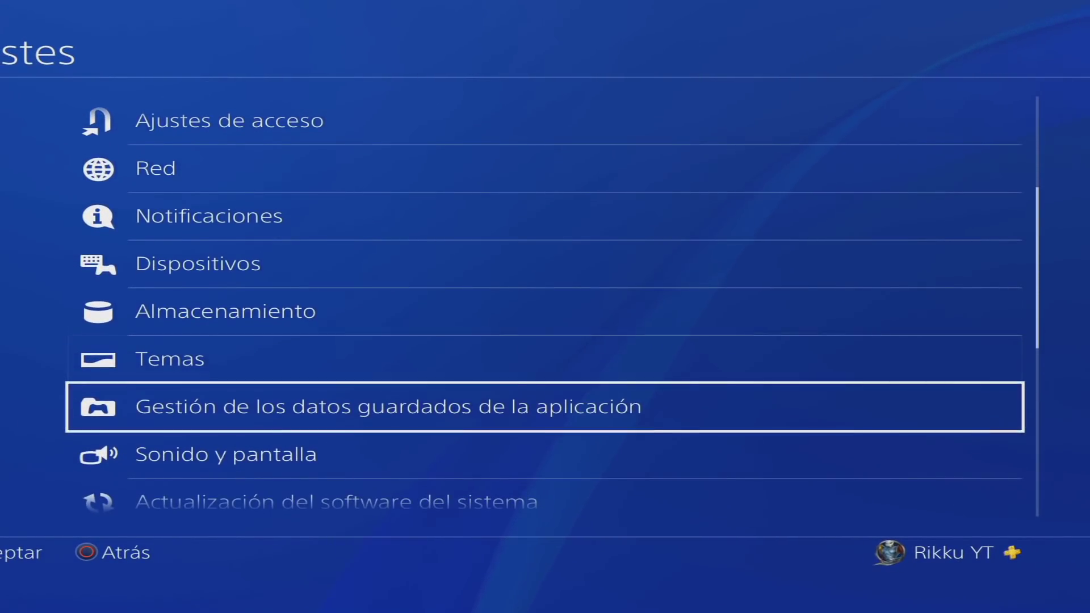
{"action": "key", "text": "Down"}
{"action": "key", "text": "Down"}
{"action": "key", "text": "Down"}
{"action": "key", "text": "Down"}
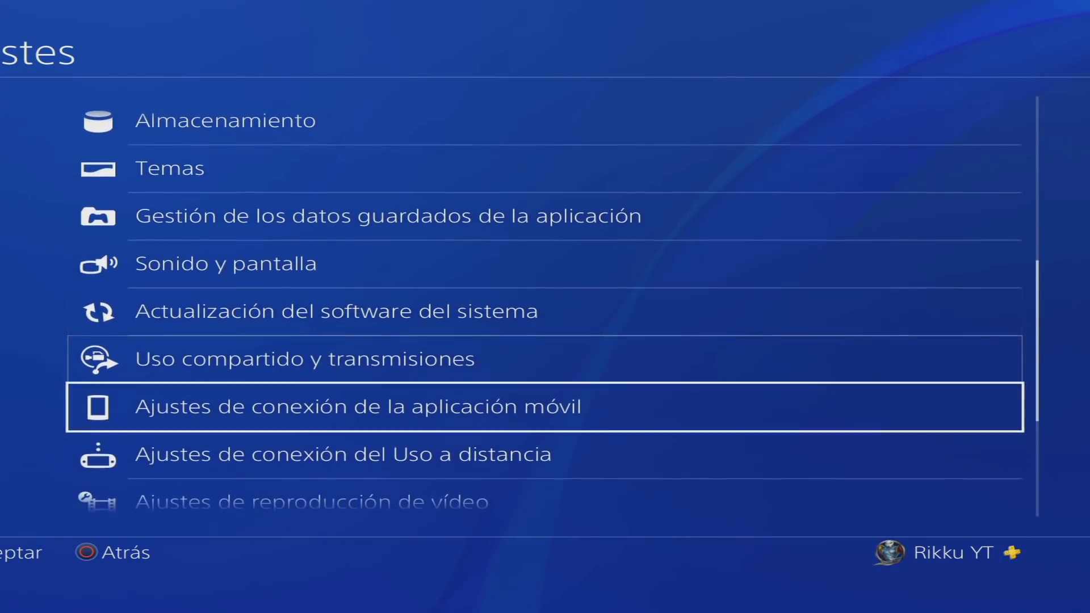
{"action": "key", "text": "Down"}
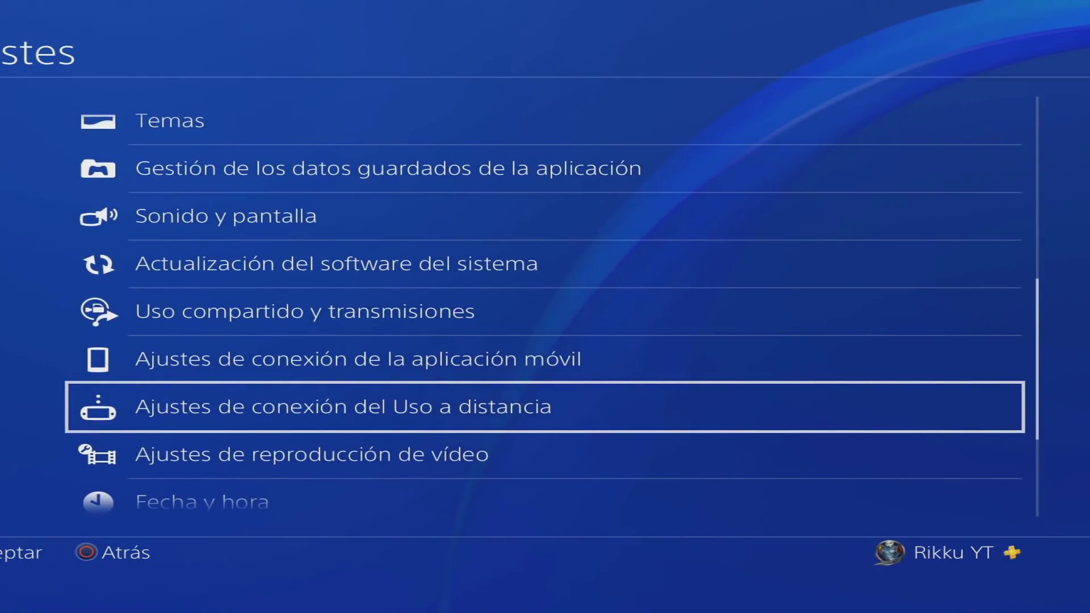
{"action": "key", "text": "Return"}
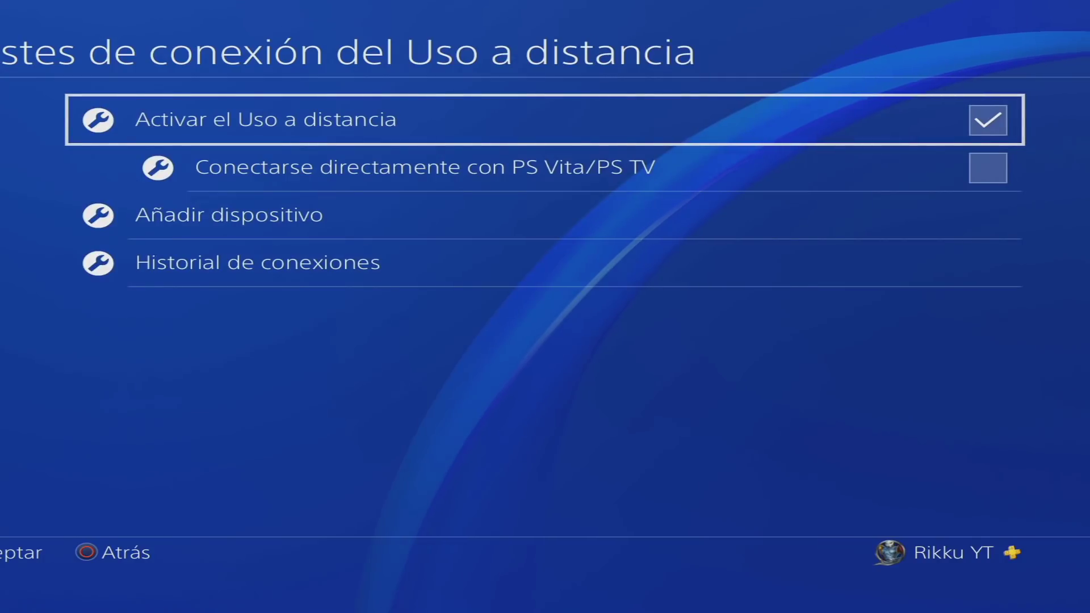